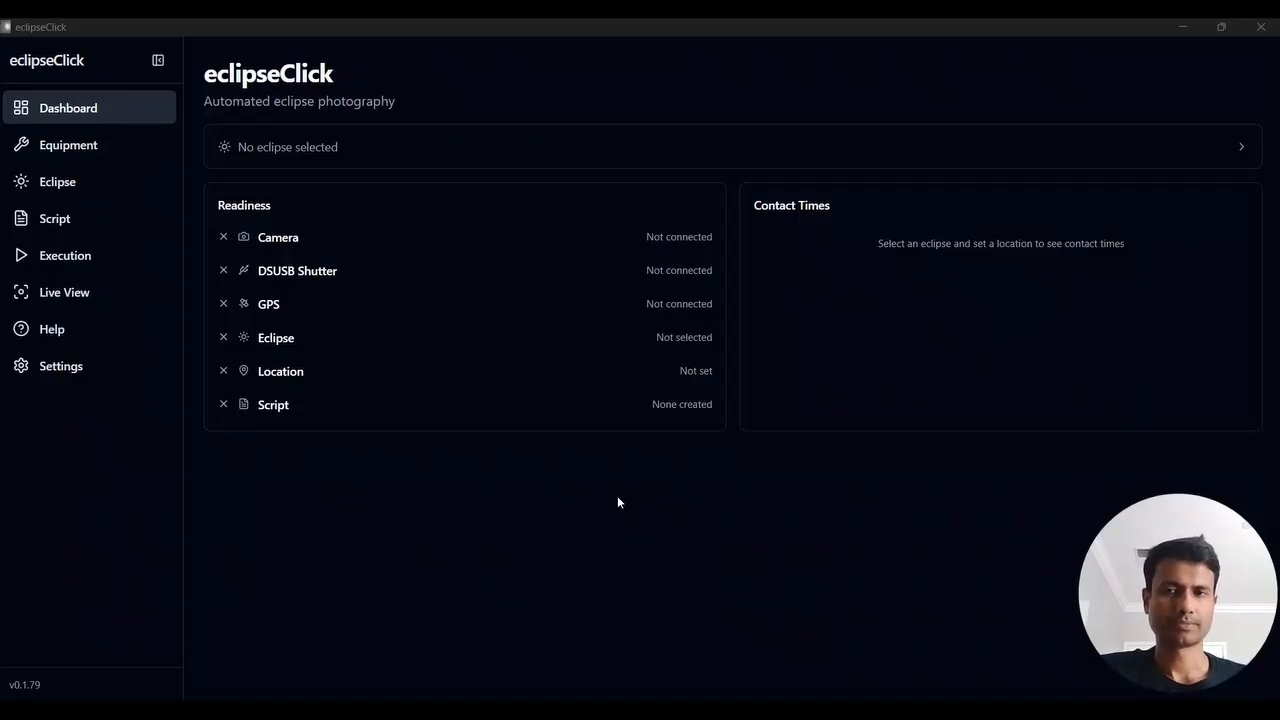
# Examine the application settings, covering the base and multi-camera licences, general options, data options and version information
pyautogui.click(40, 370)
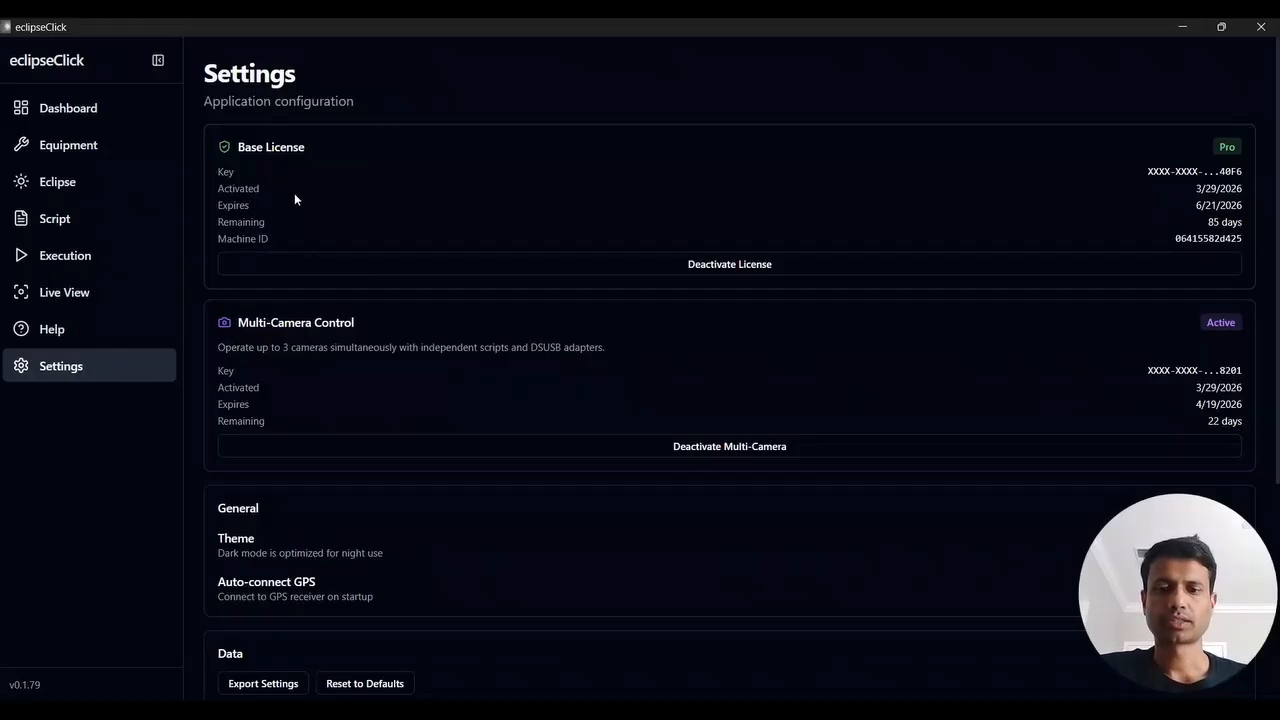
pyautogui.click(88, 181)
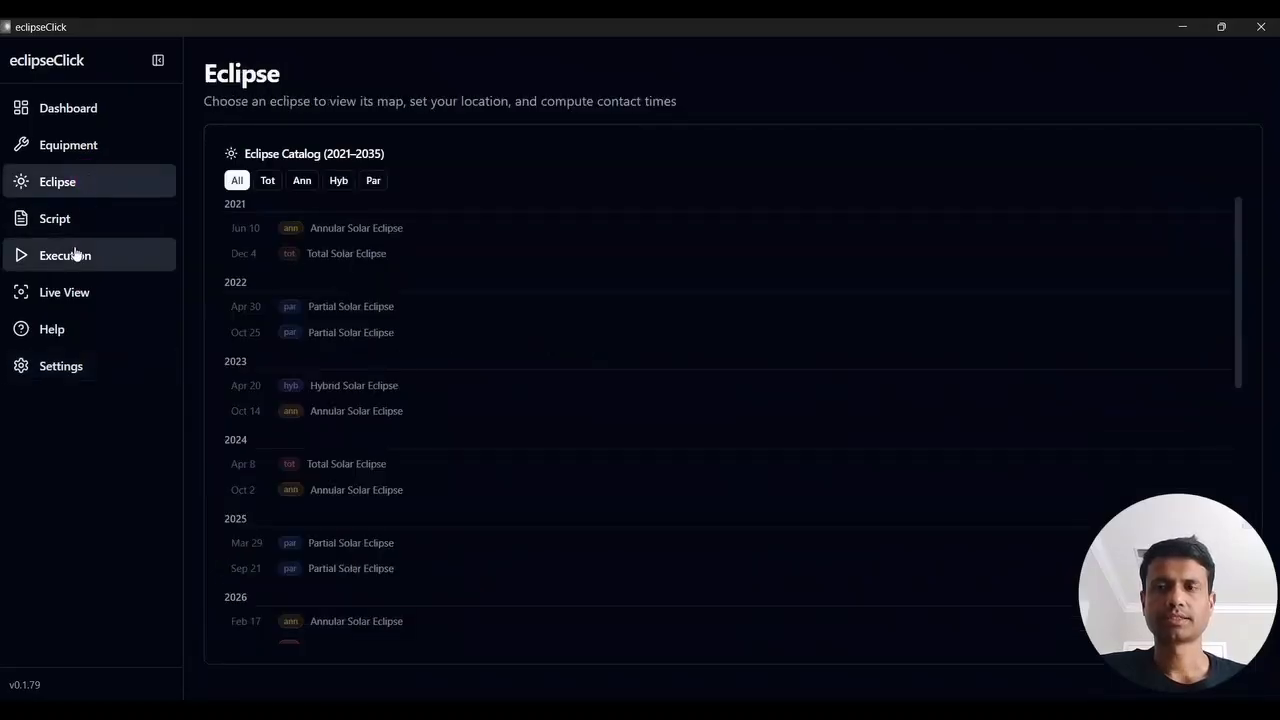
pyautogui.click(80, 367)
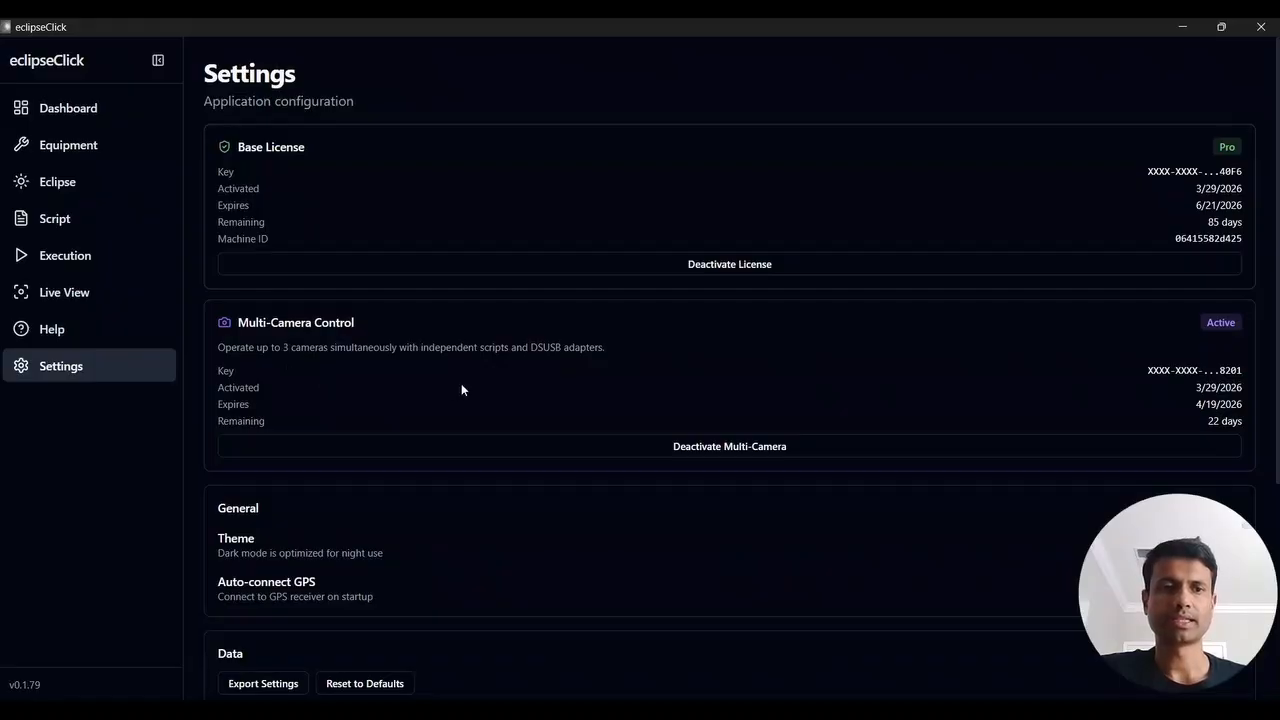
pyautogui.scroll(-3, 461, 389)
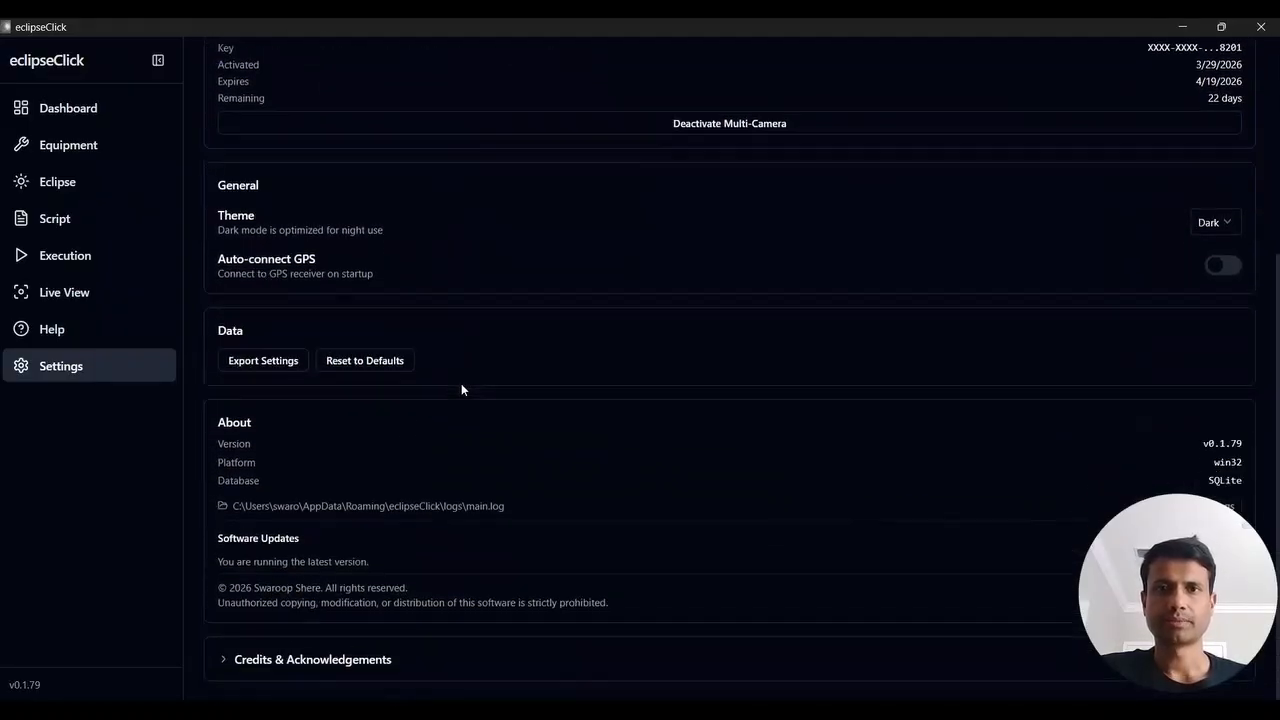
pyautogui.scroll(1, 461, 389)
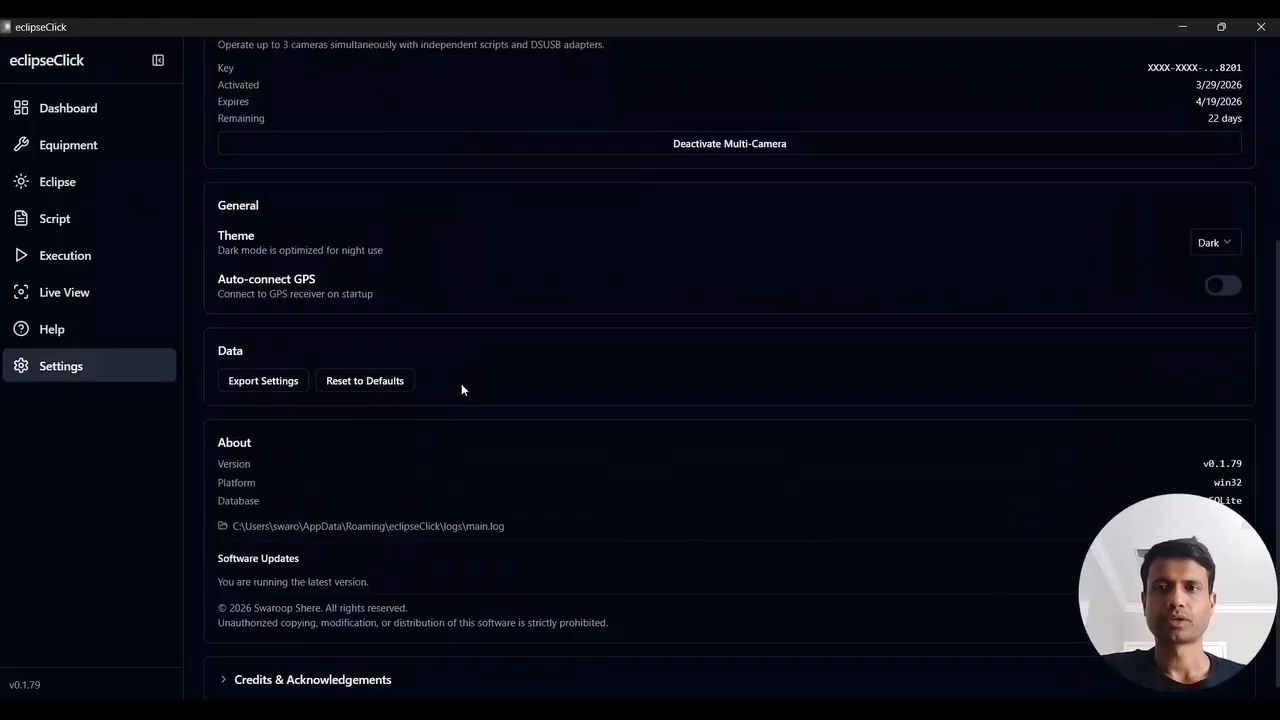
pyautogui.scroll(-1, 461, 389)
pyautogui.scroll(3, 461, 389)
pyautogui.scroll(-3, 461, 389)
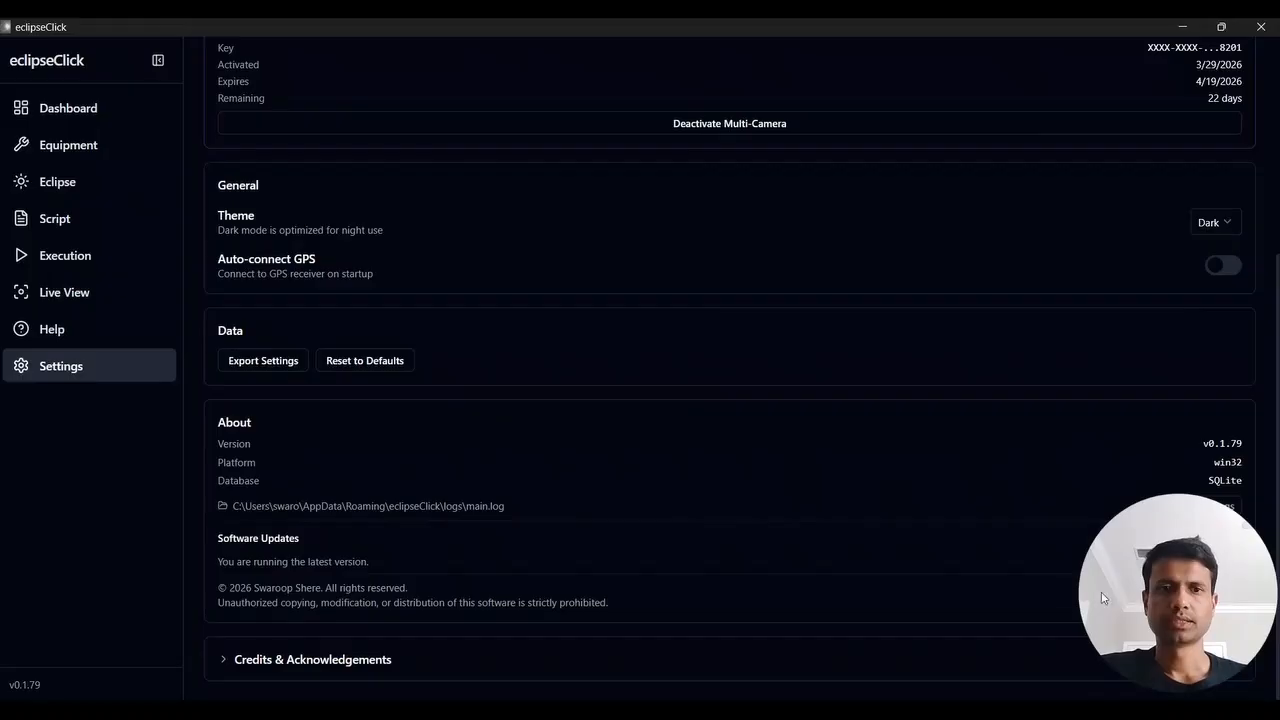
# Open the folder holding the application's main.log file from the settings, and close it after viewing
pyautogui.click(1139, 533)
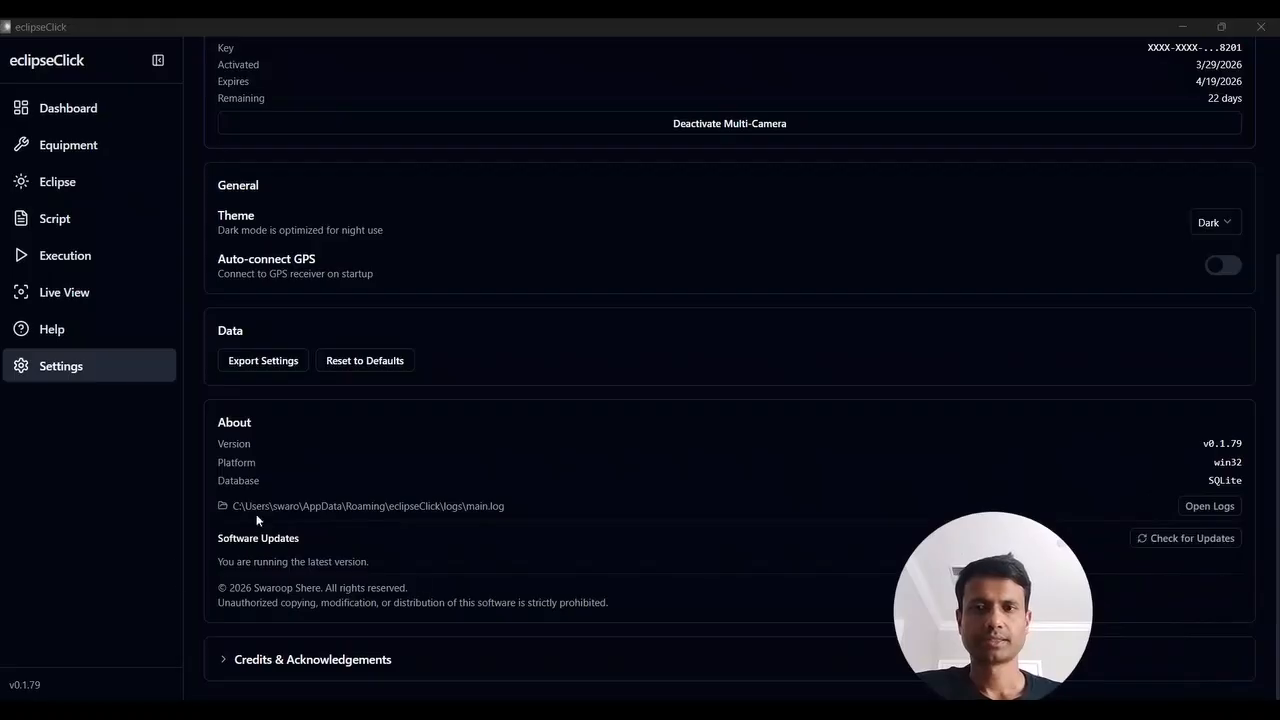
pyautogui.moveTo(241, 506); pyautogui.dragTo(516, 506)
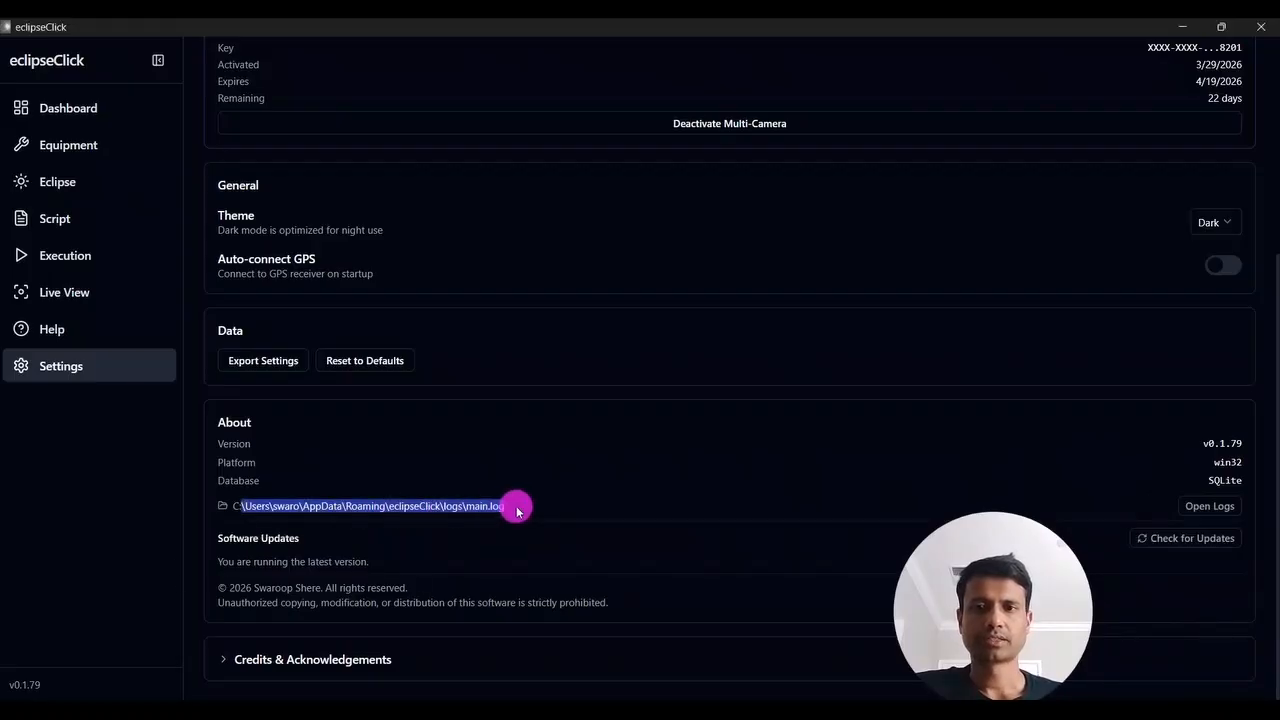
pyautogui.click(516, 506)
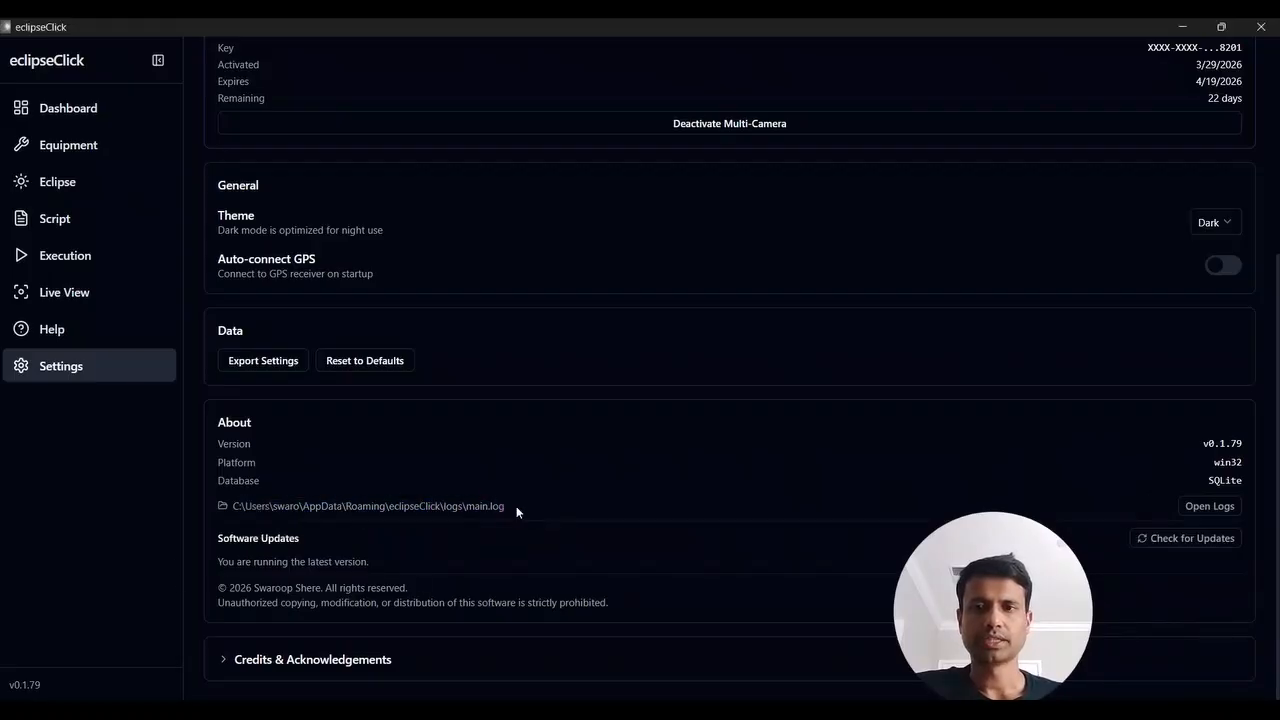
pyautogui.click(1197, 508)
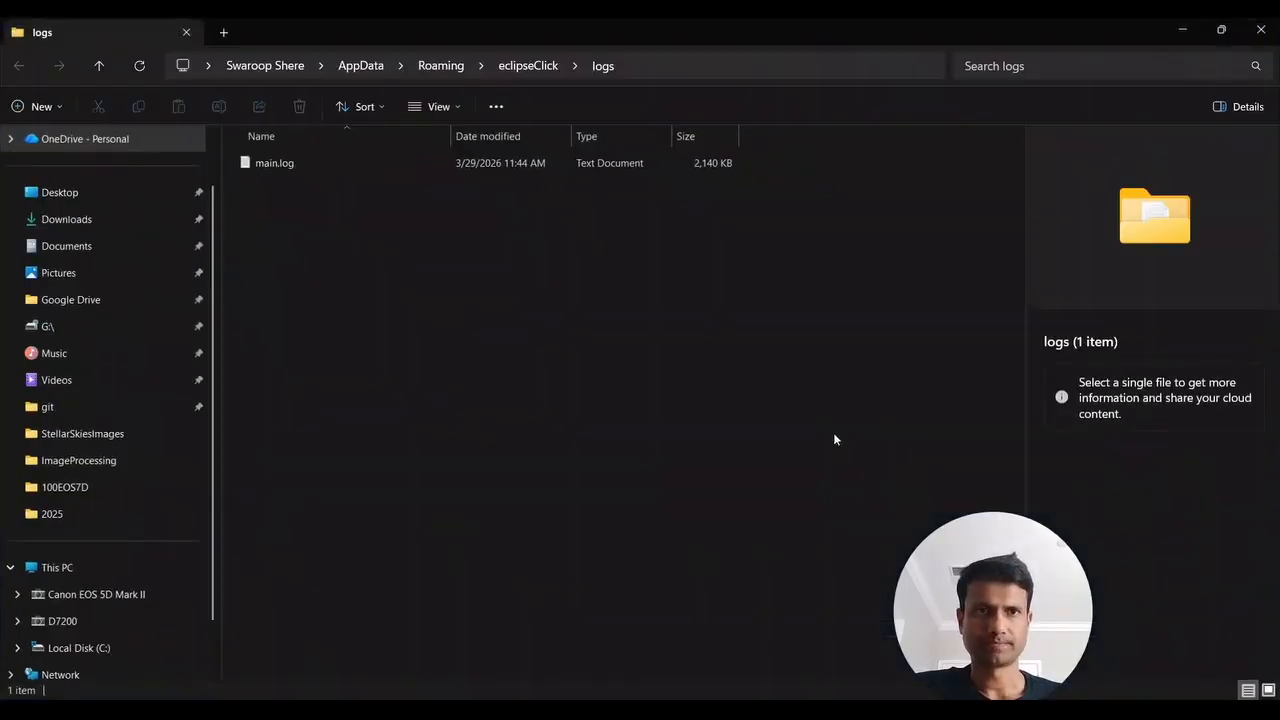
pyautogui.click(1259, 40)
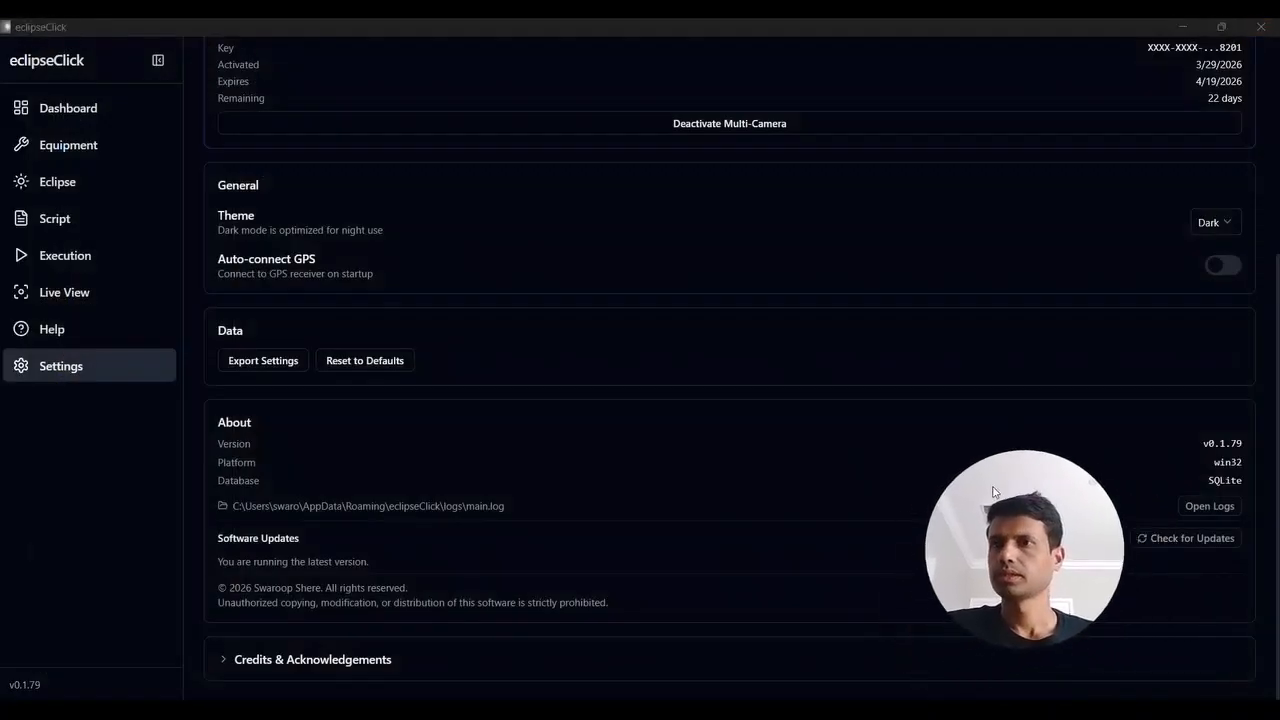
# Go through the dashboard to the eclipse catalog and select the Total Solar Eclipse of August 12, 2026
pyautogui.click(87, 110)
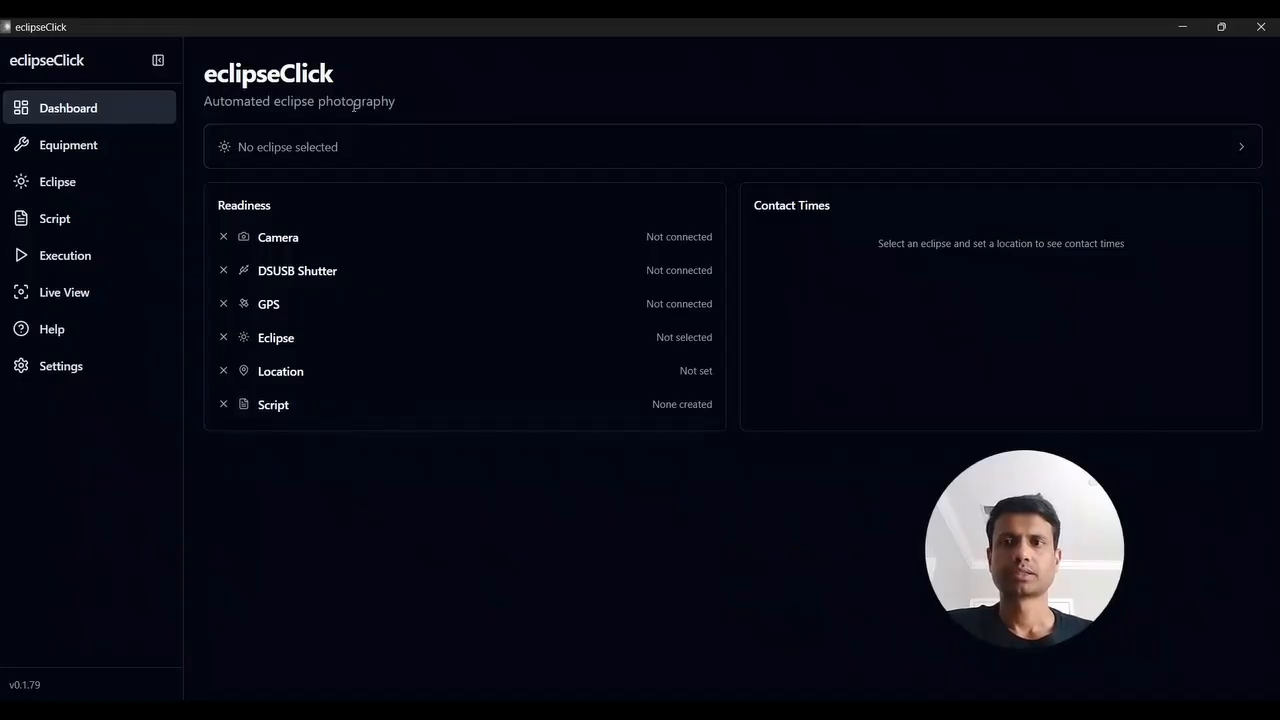
pyautogui.click(318, 150)
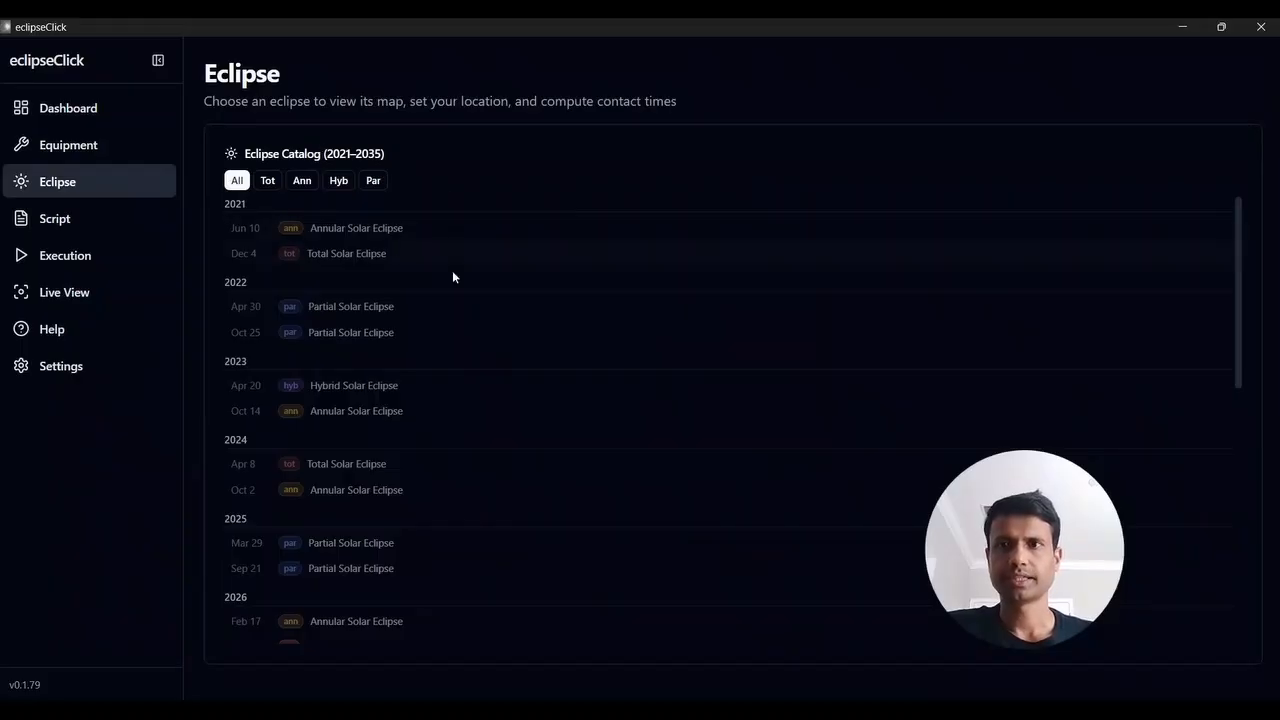
pyautogui.scroll(-2, 445, 381)
pyautogui.scroll(-1, 445, 381)
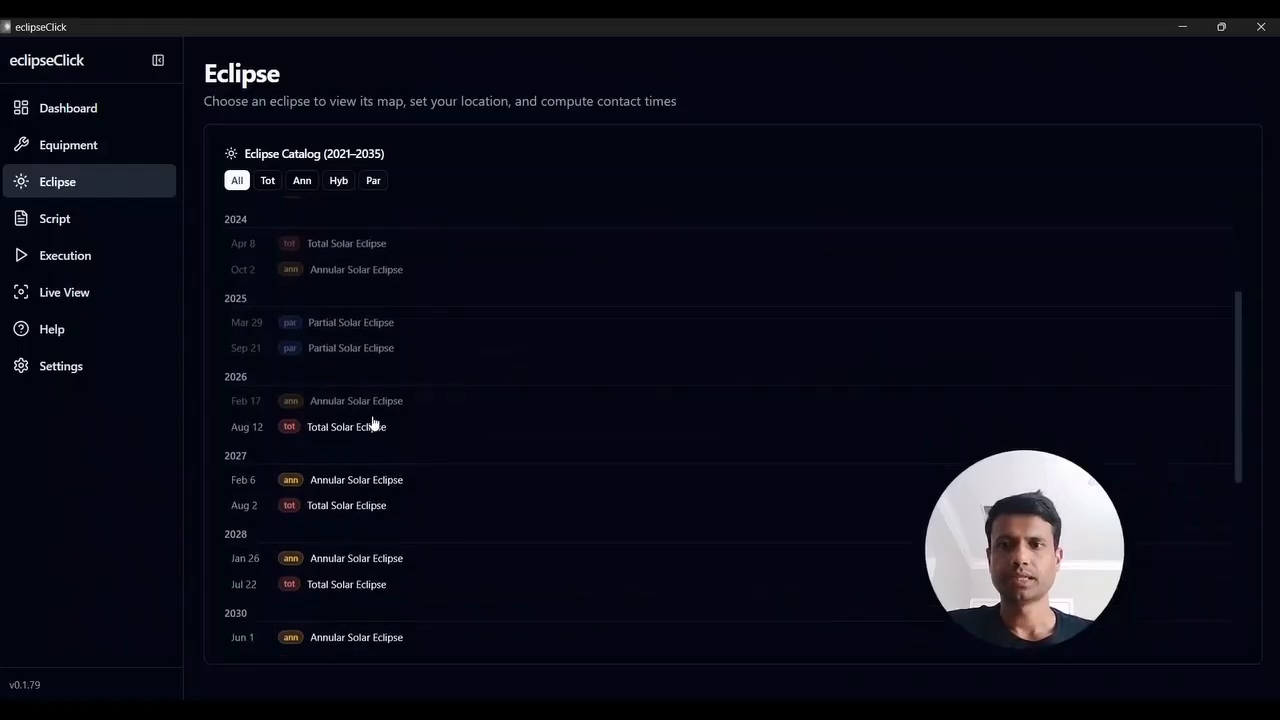
pyautogui.click(343, 428)
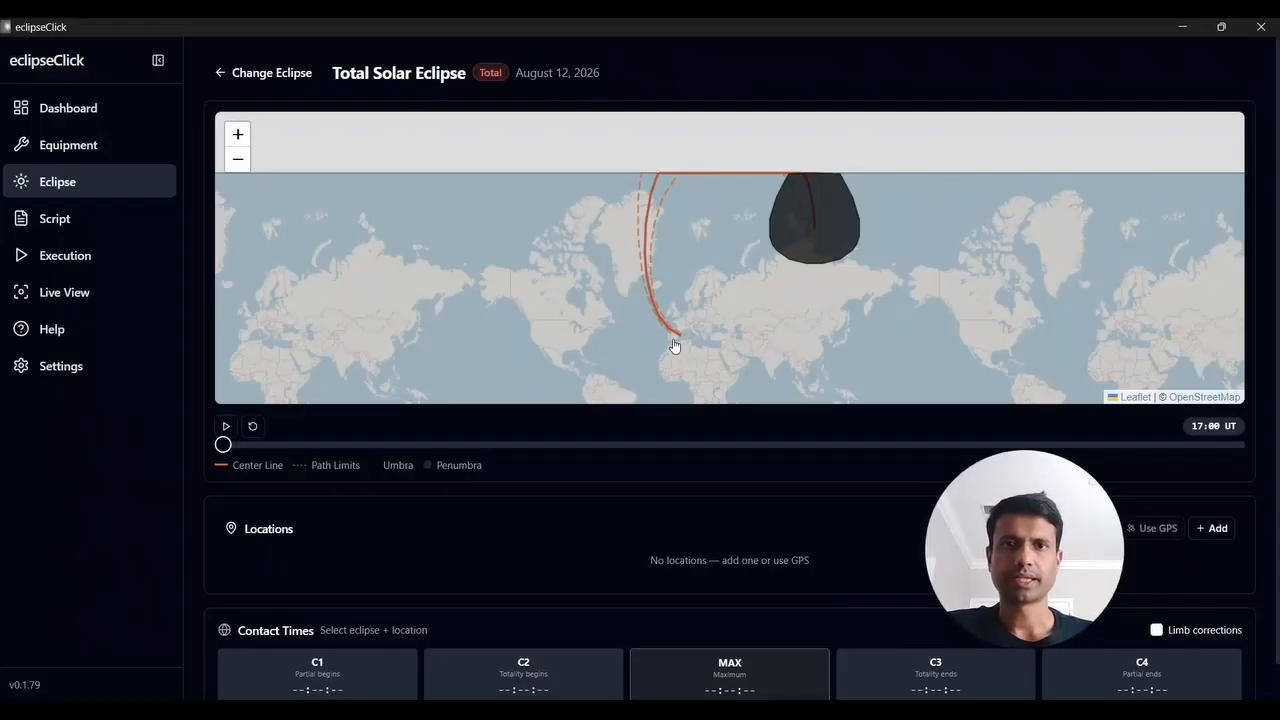
# Examine the eclipse's center line and path limits on the map from northern Spain up past Iceland to Greenland
pyautogui.scroll(3, 670, 336)
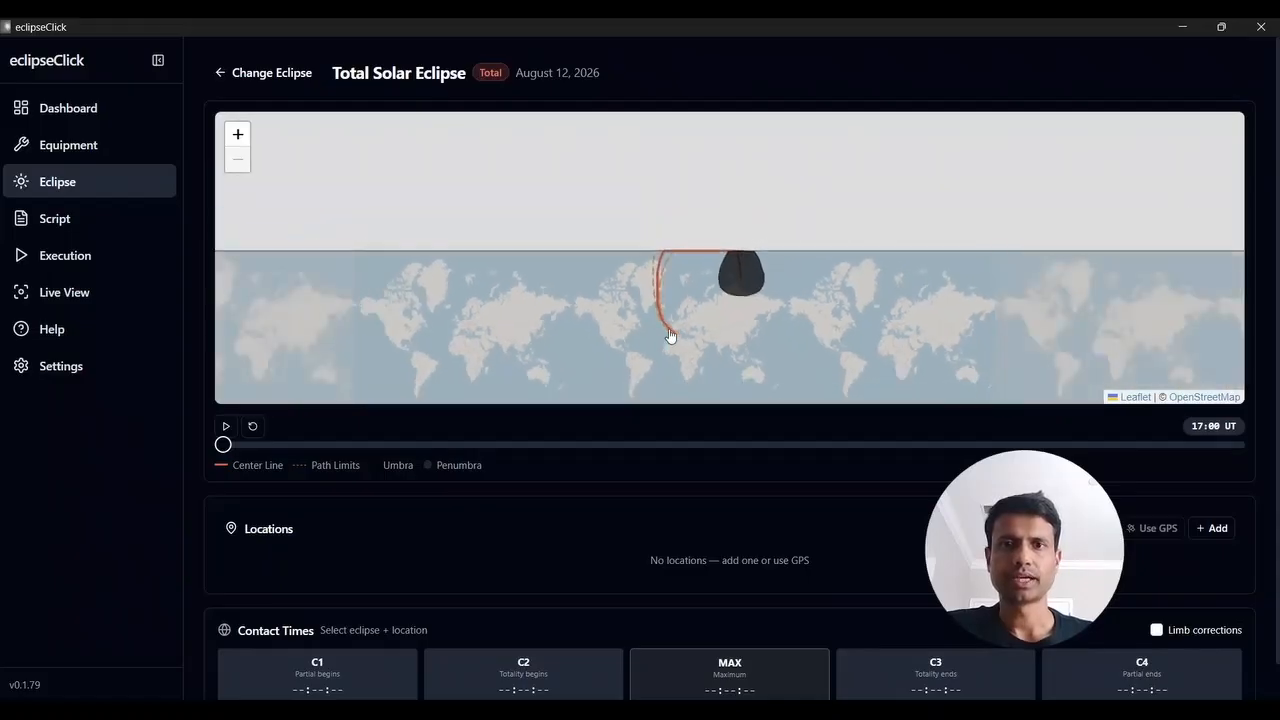
pyautogui.scroll(1, 670, 336)
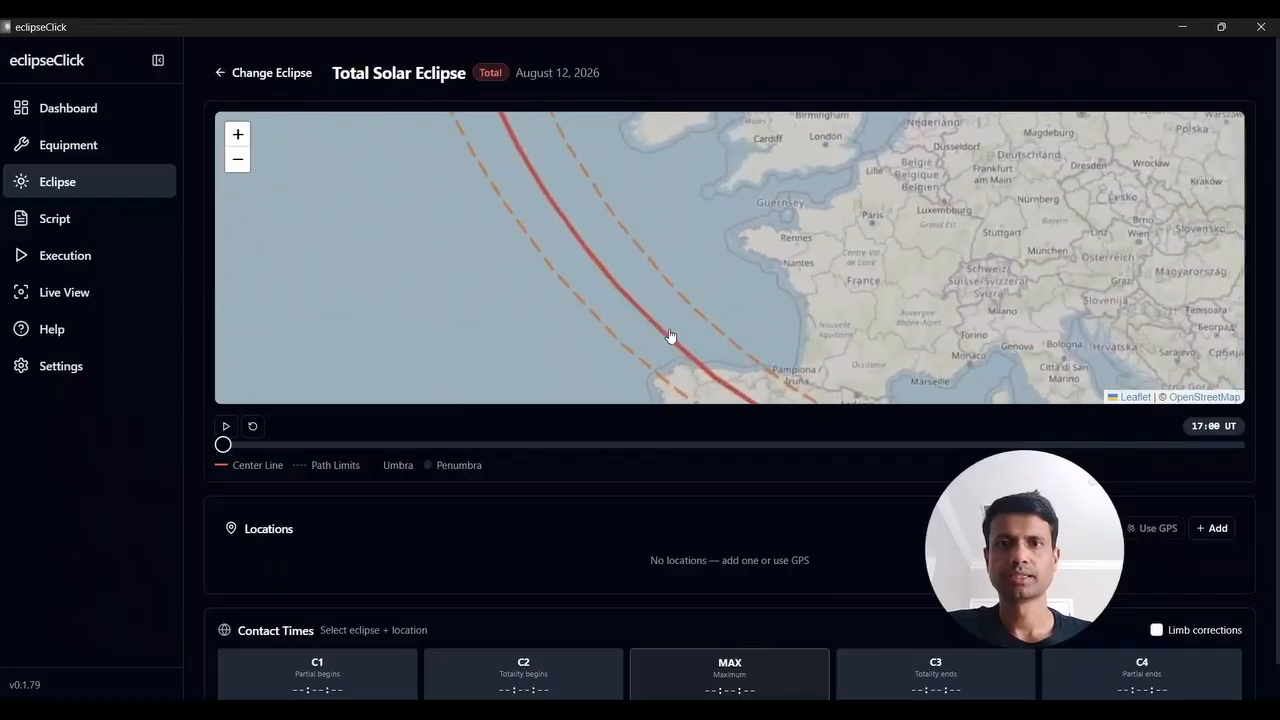
pyautogui.moveTo(653, 346); pyautogui.dragTo(729, 412)
pyautogui.moveTo(591, 197); pyautogui.dragTo(654, 314)
pyautogui.moveTo(589, 176); pyautogui.dragTo(714, 363)
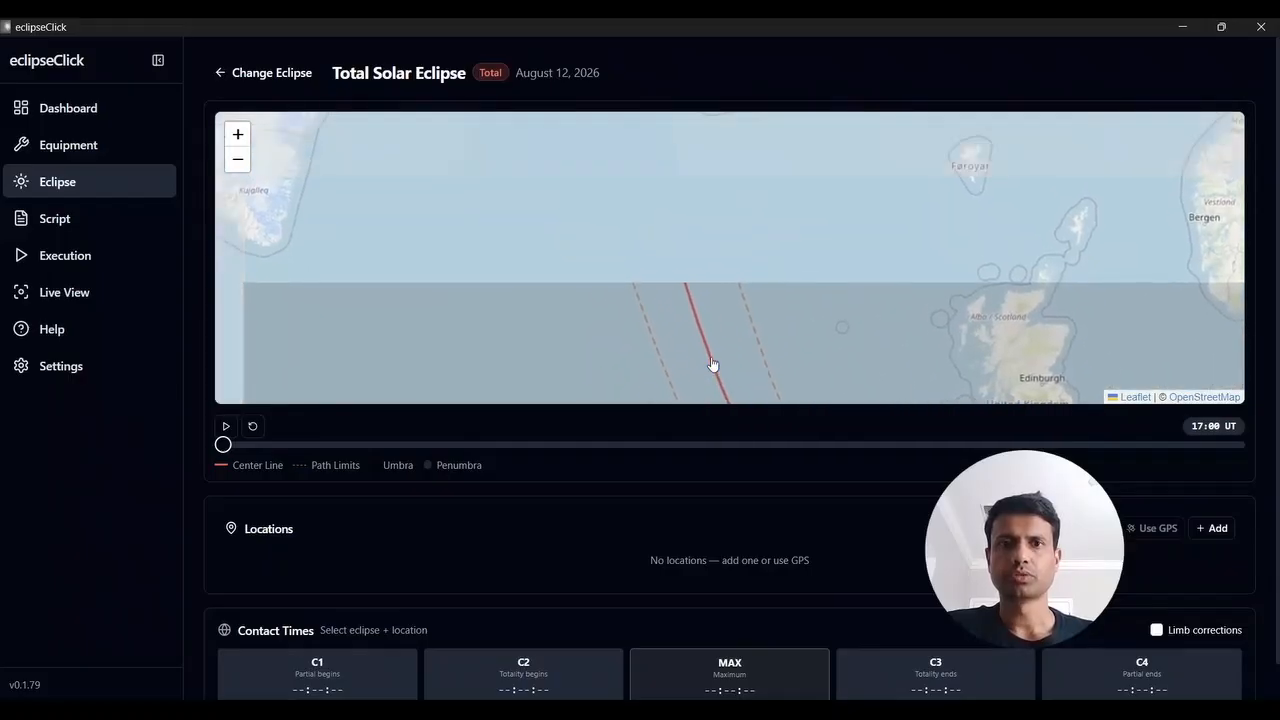
pyautogui.moveTo(683, 280); pyautogui.dragTo(713, 390)
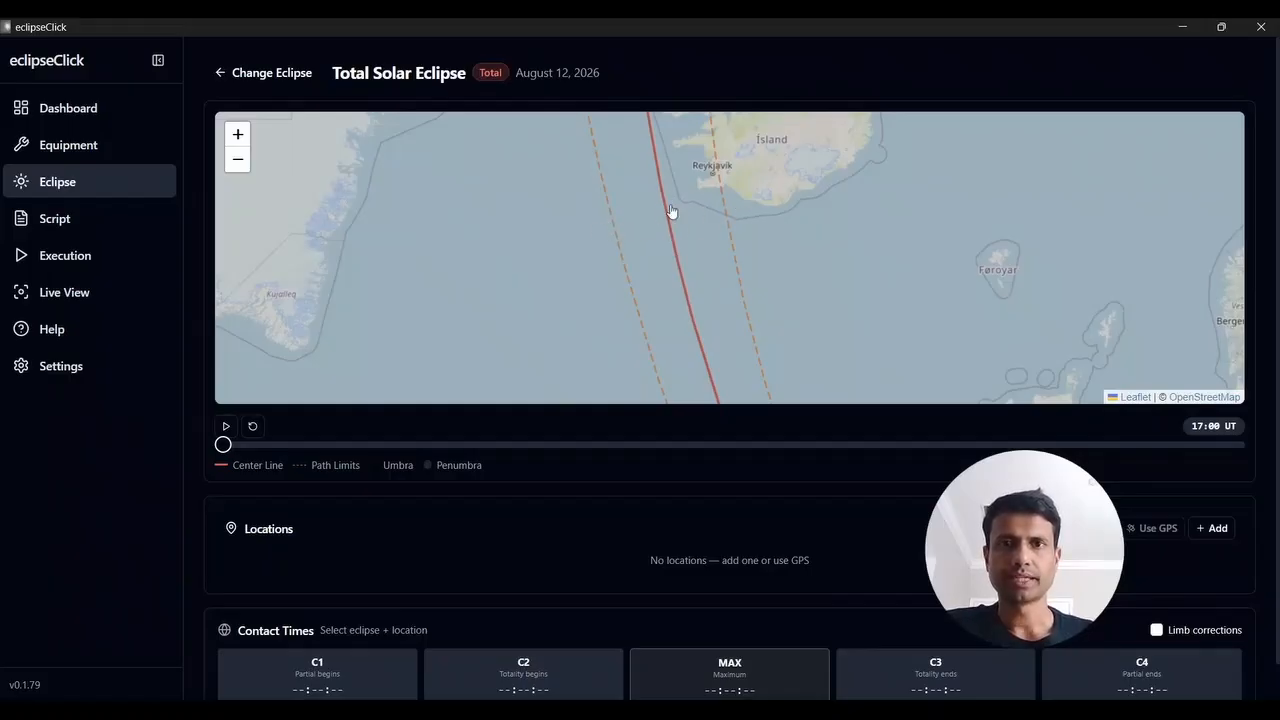
pyautogui.moveTo(671, 210); pyautogui.dragTo(716, 358)
pyautogui.moveTo(686, 254); pyautogui.dragTo(718, 356)
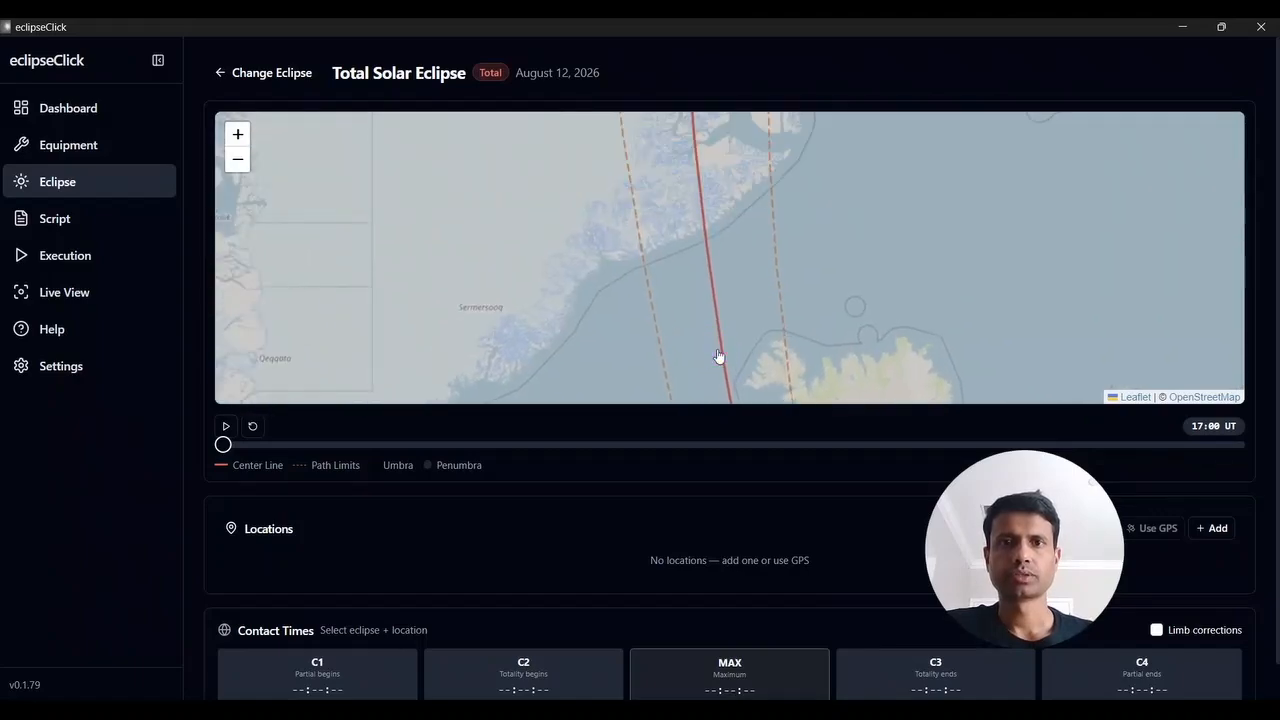
pyautogui.scroll(-3, 718, 356)
pyautogui.moveTo(686, 203)
pyautogui.mouseDown()
pyautogui.moveTo(683, 175)
pyautogui.moveTo(708, 241)
pyautogui.mouseUp()
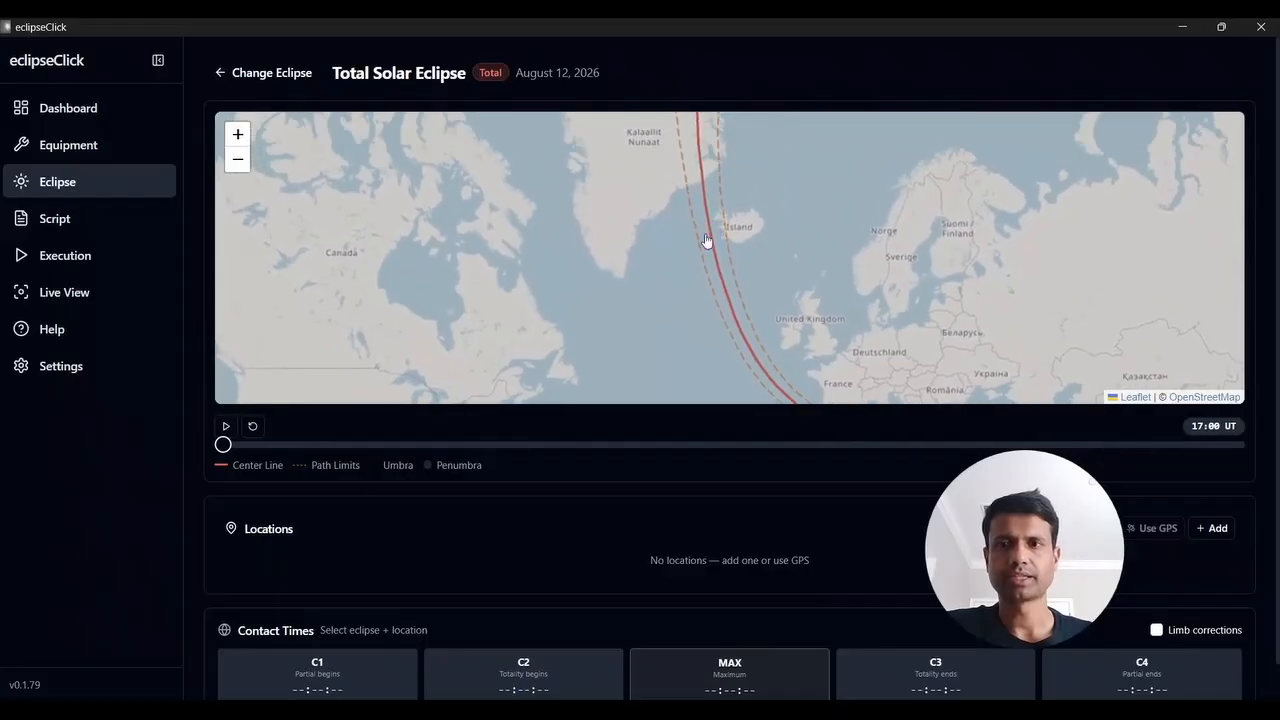
# Play the eclipse shadow animation and follow the umbra and penumbra along the path on the map
pyautogui.click(225, 426)
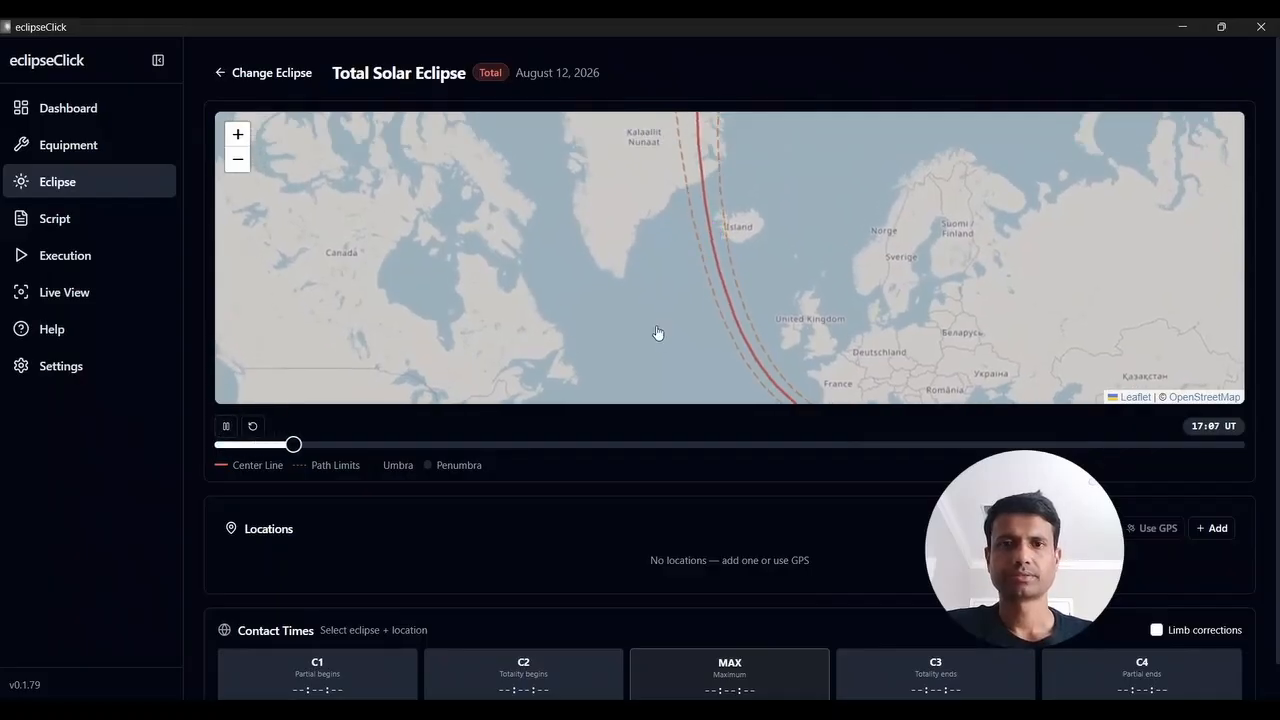
pyautogui.moveTo(686, 347); pyautogui.dragTo(641, 282)
pyautogui.scroll(-2, 641, 285)
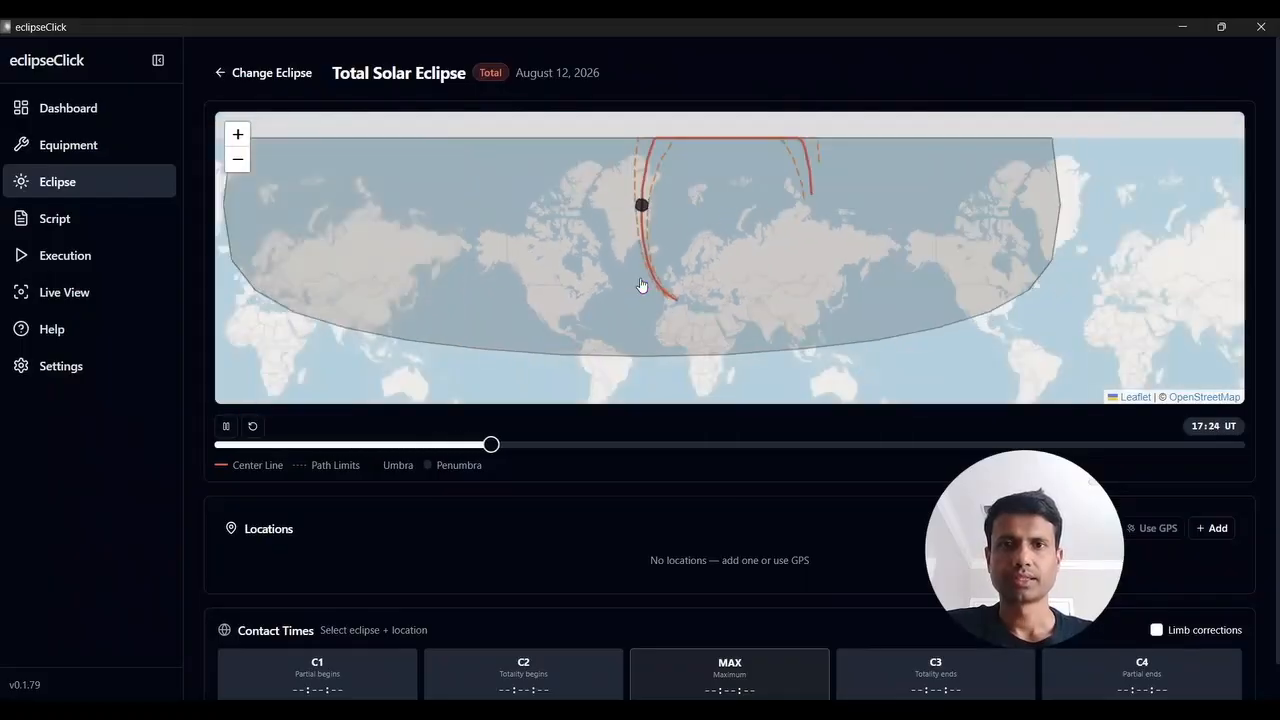
pyautogui.scroll(1, 641, 285)
pyautogui.scroll(1, 642, 286)
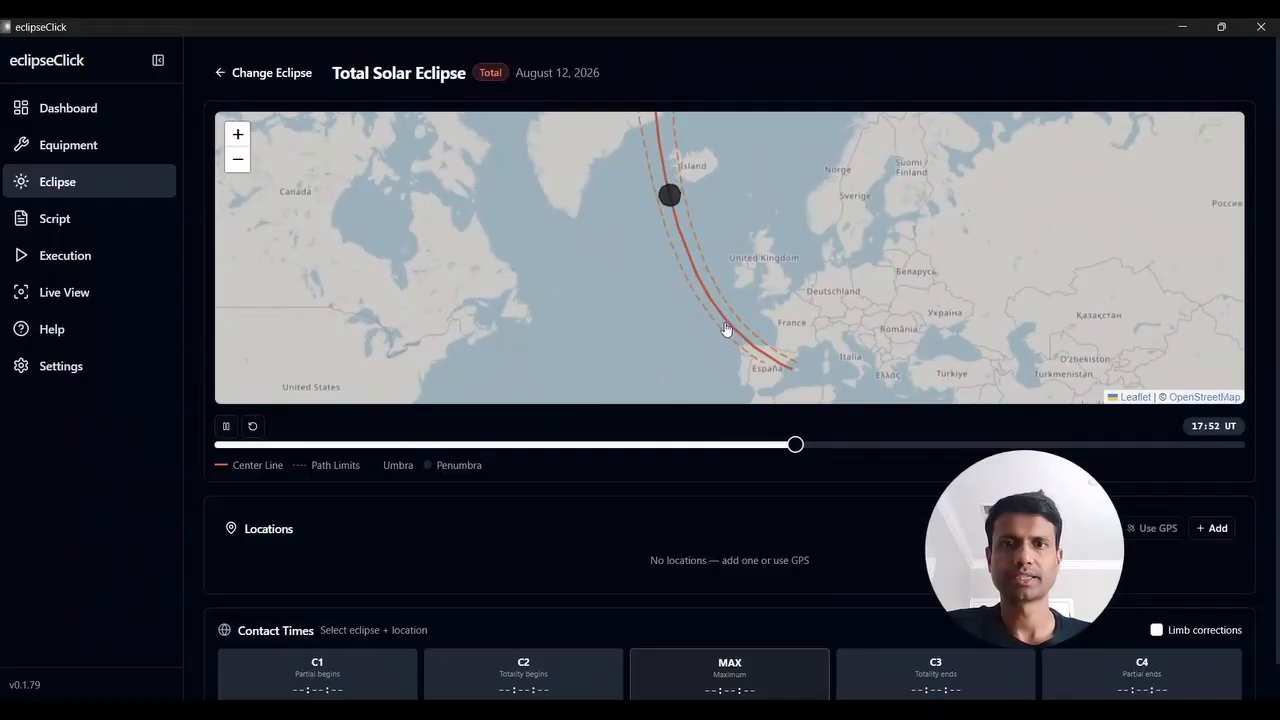
pyautogui.scroll(-2, 722, 322)
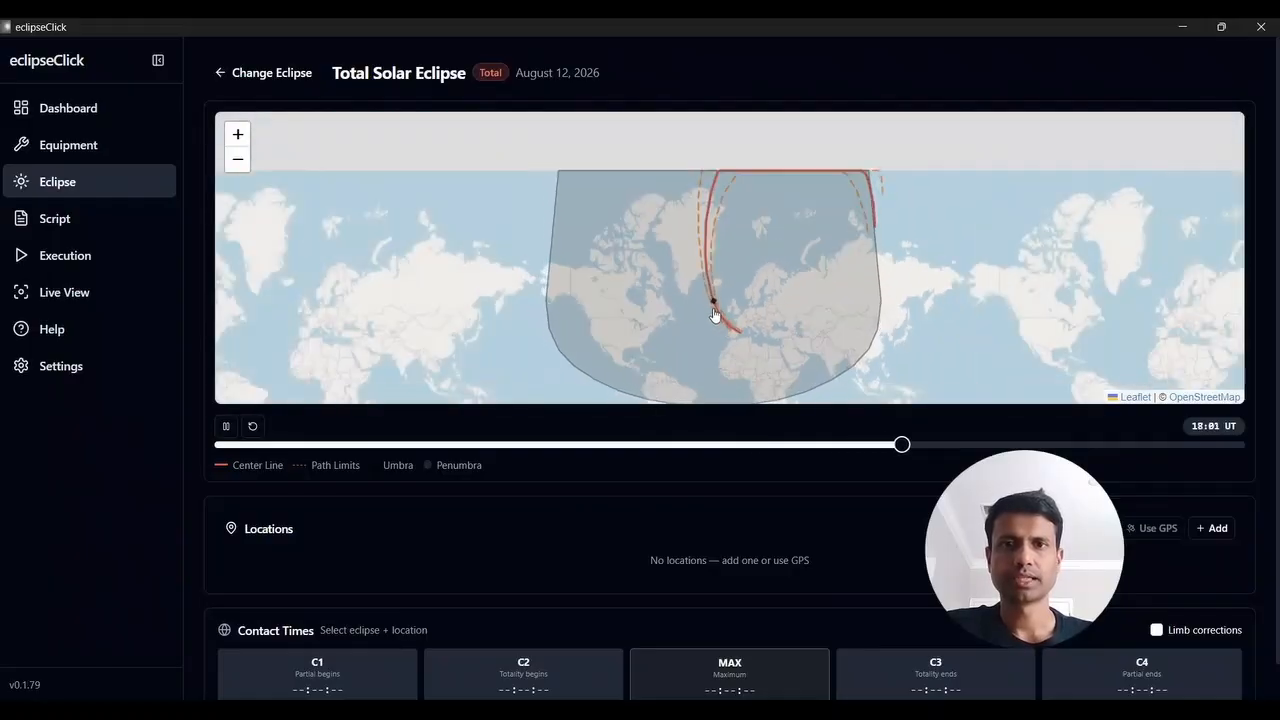
pyautogui.scroll(1, 716, 313)
pyautogui.scroll(1, 716, 313)
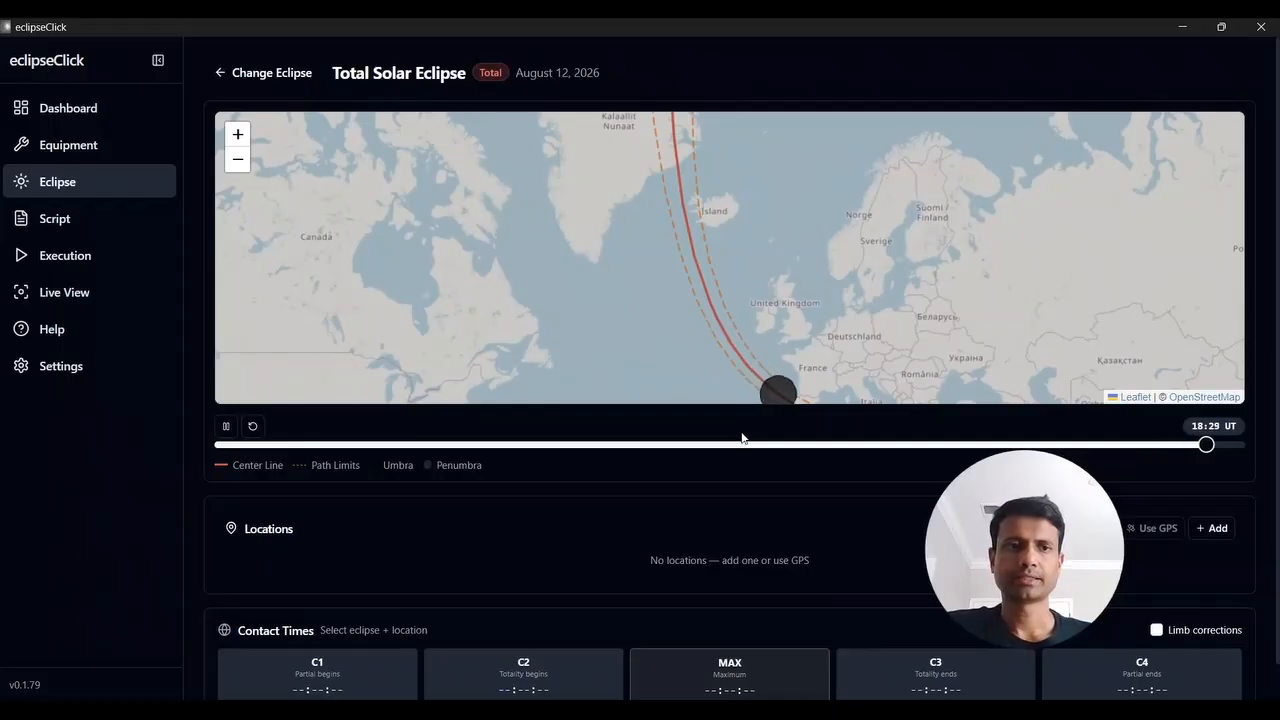
# Check the readiness list on the dashboard, and scan for DSUSB shutter adapters in the equipment setup
pyautogui.click(57, 108)
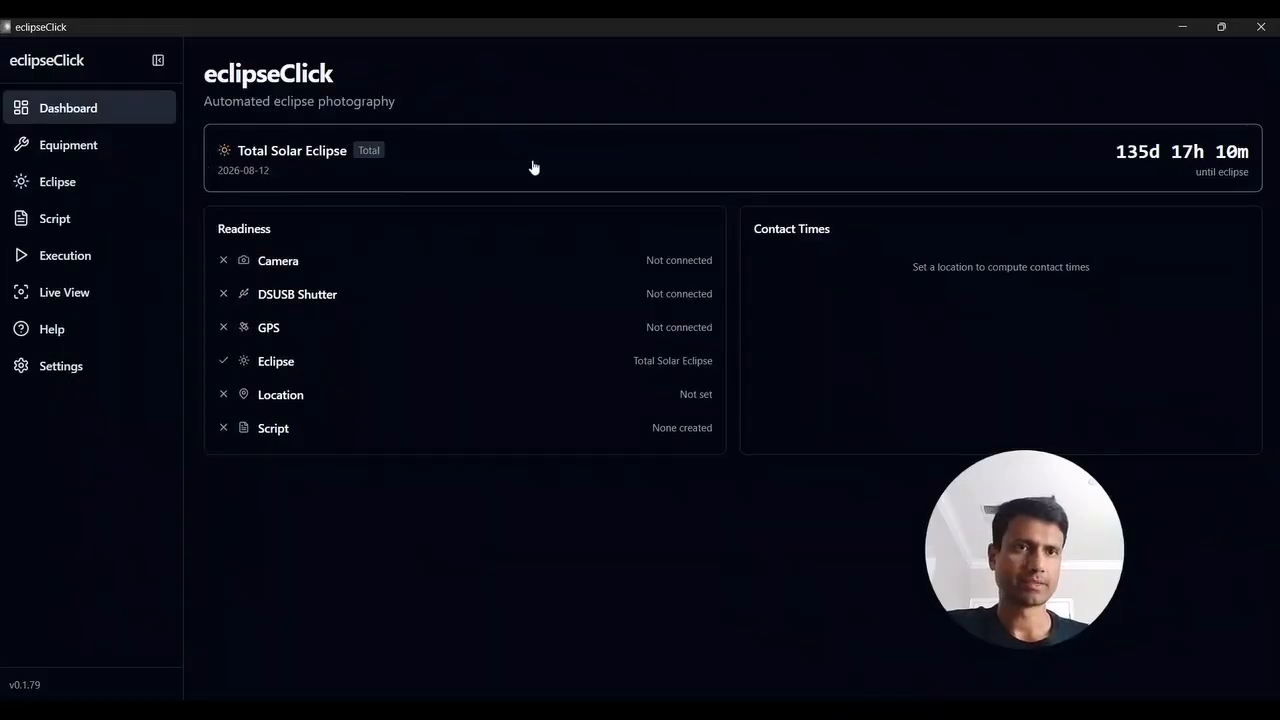
pyautogui.click(112, 149)
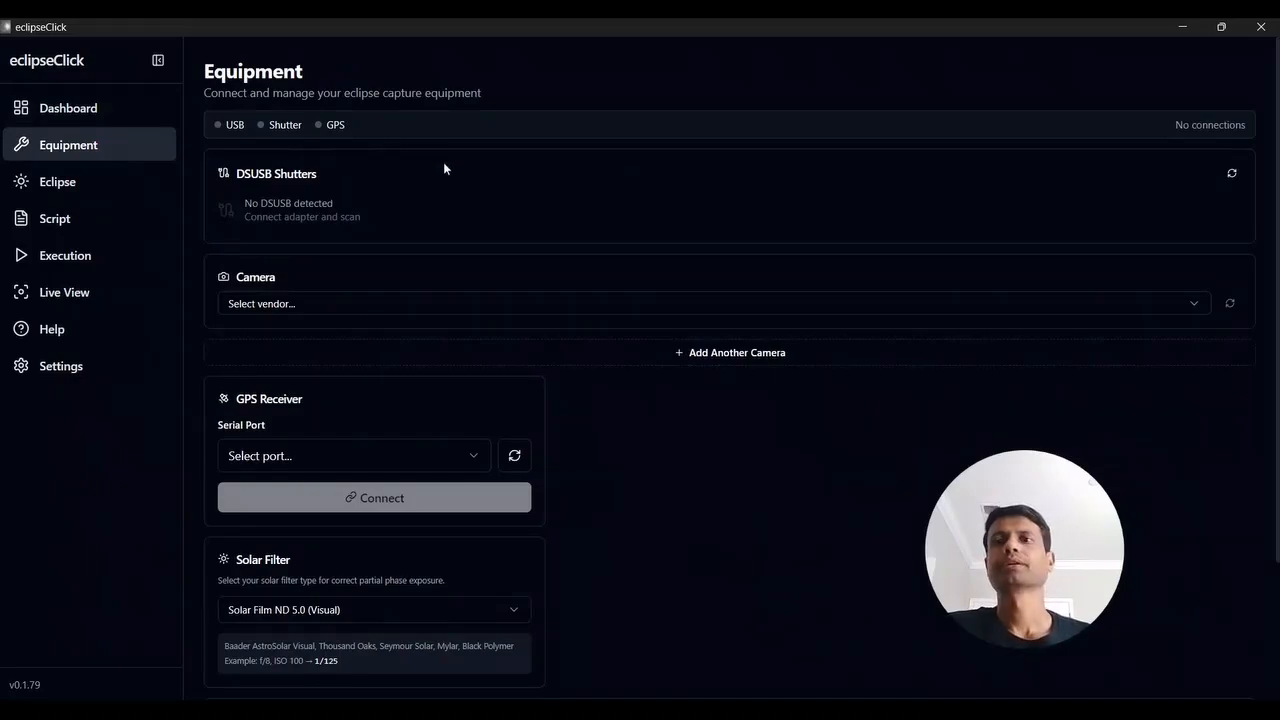
pyautogui.click(1232, 174)
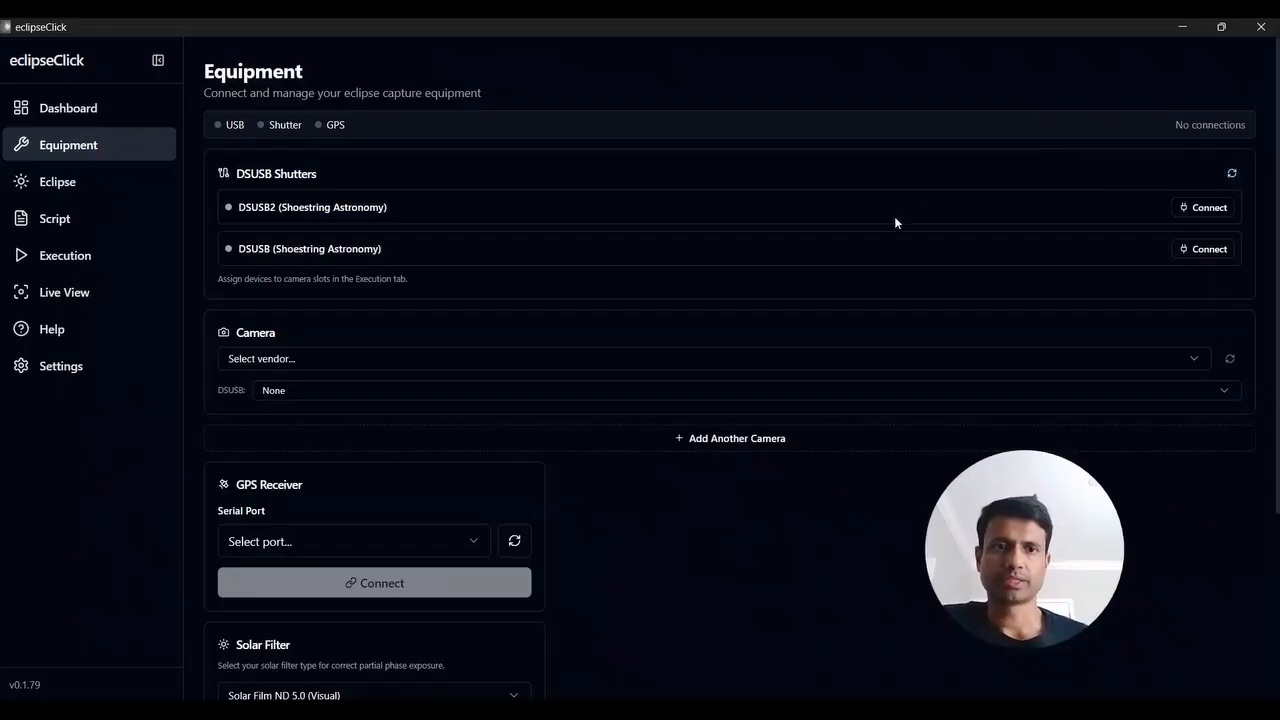
pyautogui.moveTo(281, 207); pyautogui.dragTo(350, 206)
pyautogui.click(350, 206)
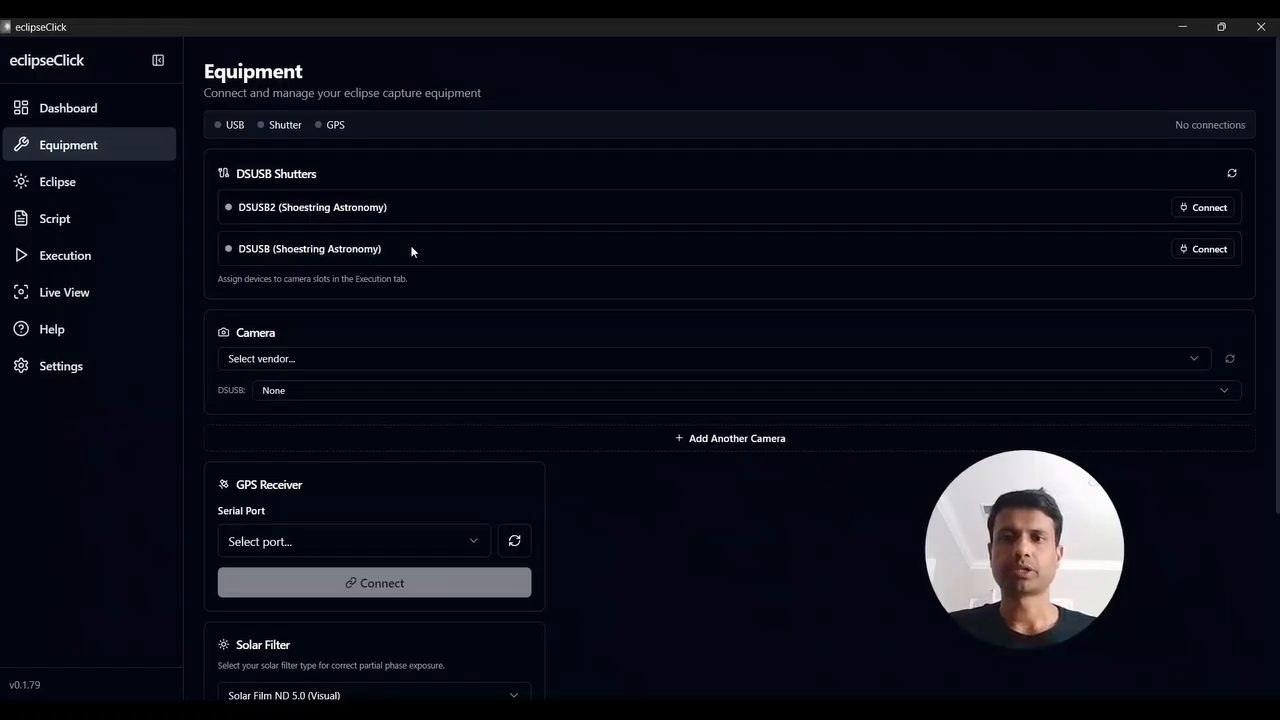
# Look through the equipment setup, including the available GPS serial ports, the solar filter and the activity log, without choosing a port
pyautogui.scroll(-3, 617, 603)
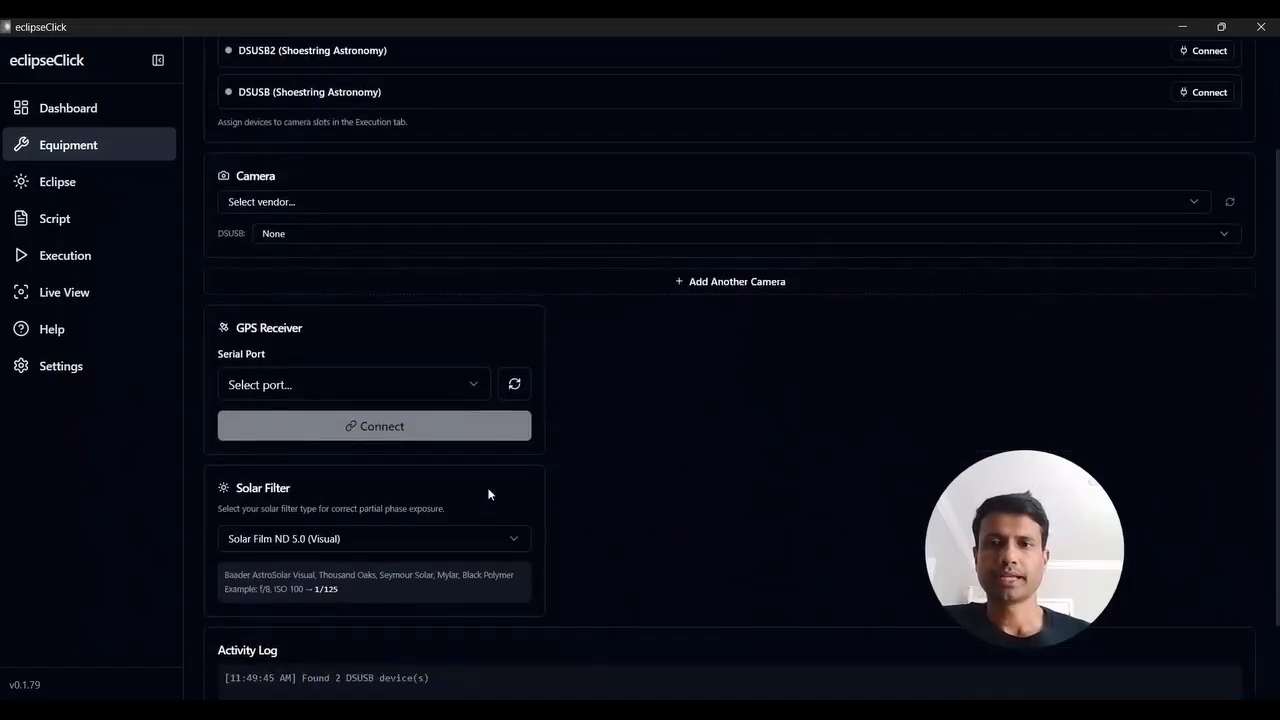
pyautogui.click(418, 389)
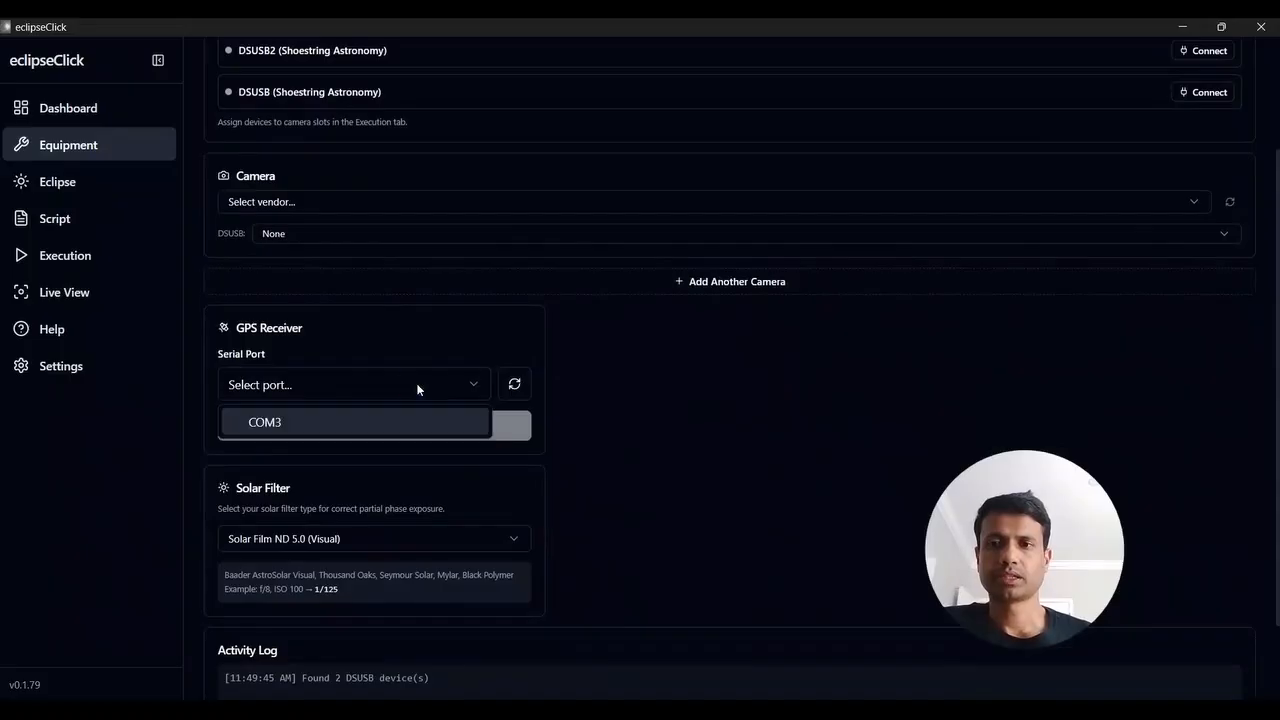
pyautogui.click(644, 436)
pyautogui.scroll(1, 644, 436)
pyautogui.scroll(2, 644, 441)
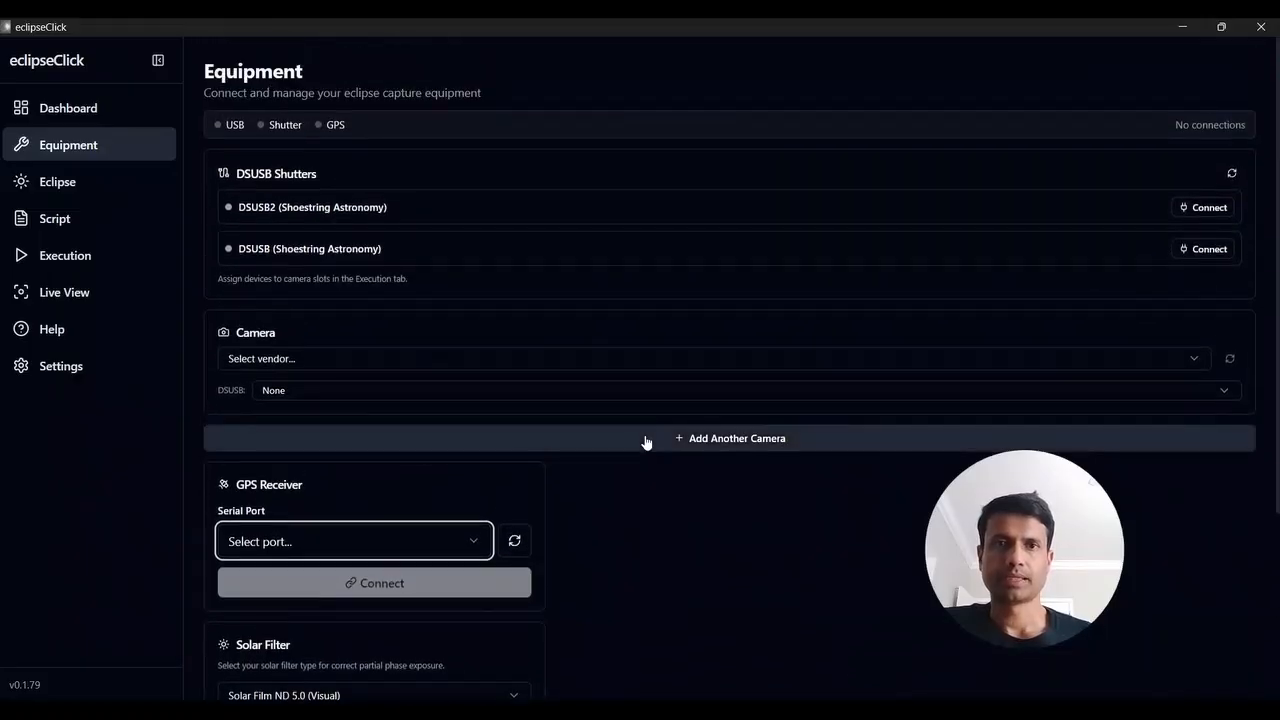
pyautogui.scroll(-5, 641, 544)
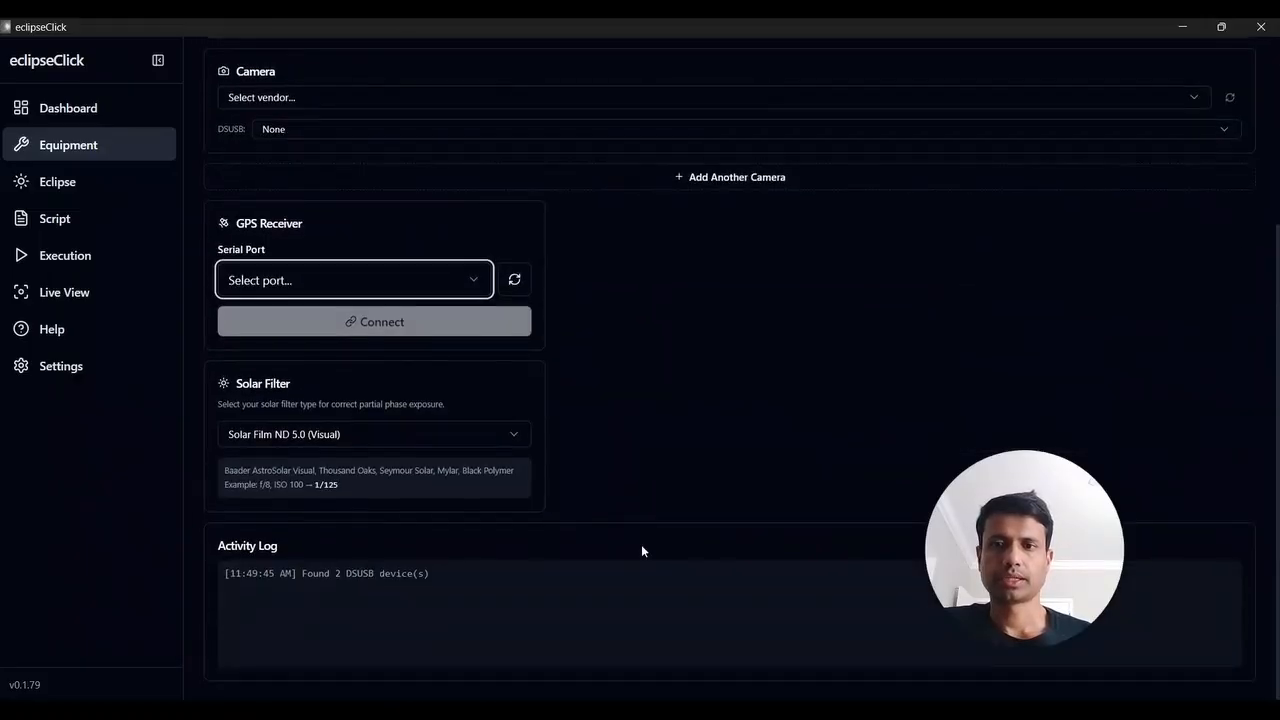
pyautogui.scroll(5, 641, 544)
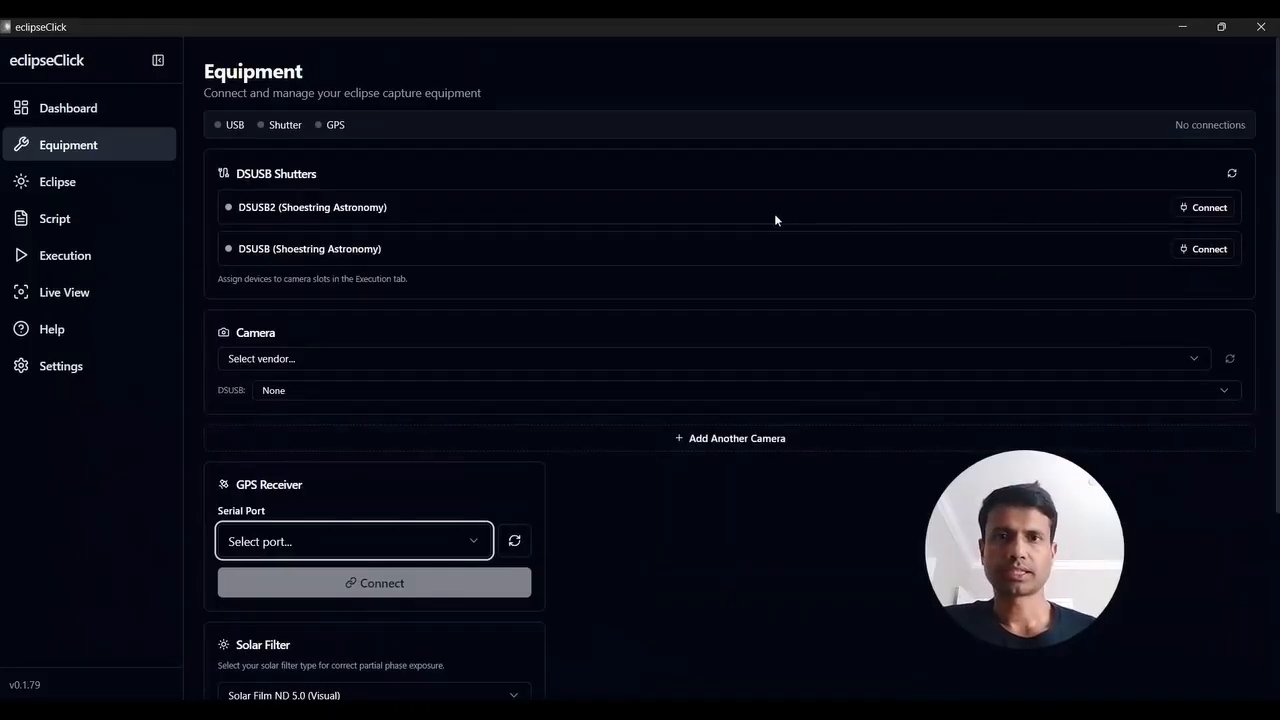
# Connect both Shoestring Astronomy shutter adapters, DSUSB2 and DSUSB
pyautogui.click(1199, 212)
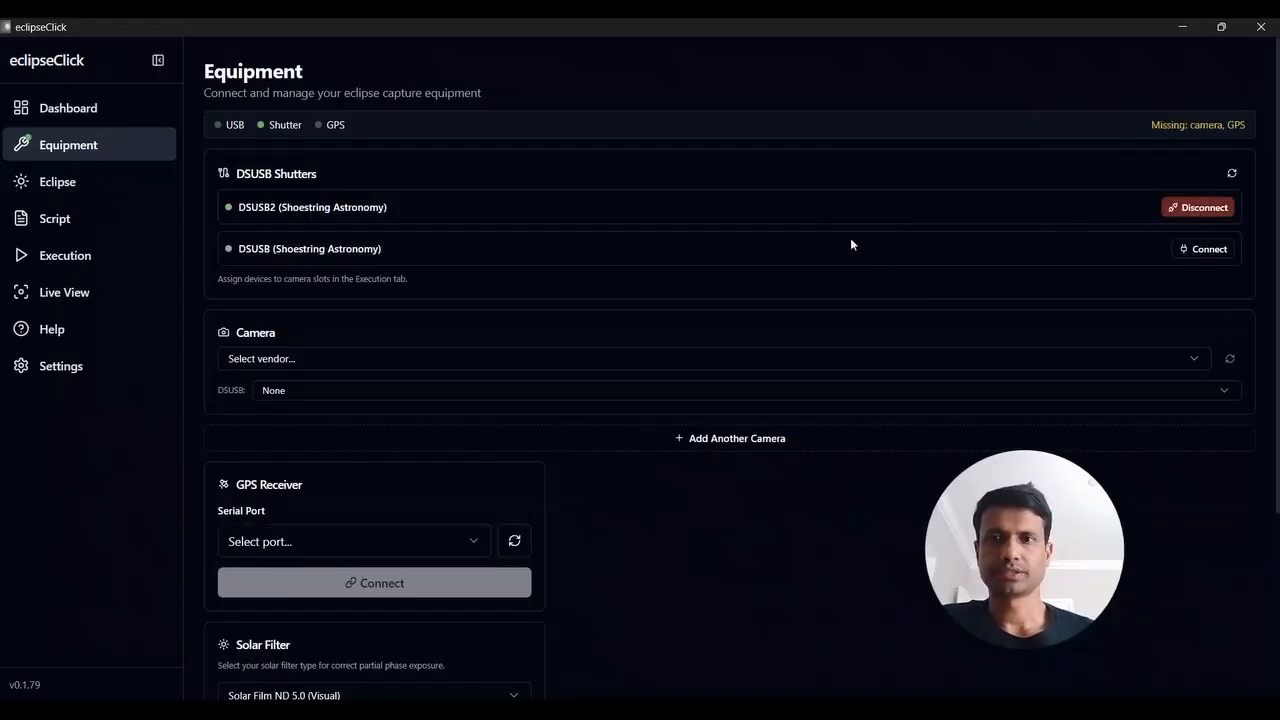
pyautogui.click(1208, 250)
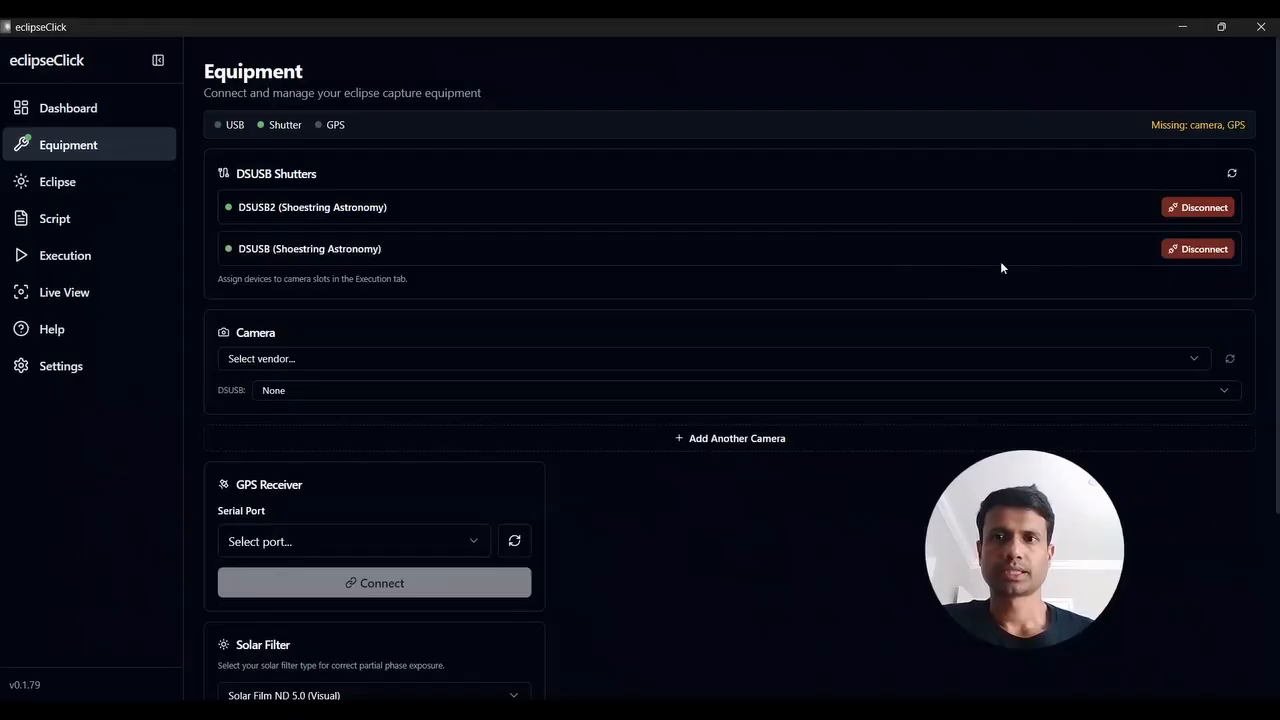
# Connect the Canon EOS 5D Mark II through Canon EDSDK and assign the DSUSB (Shoestring Astronomy) shutter to it
pyautogui.scroll(-1, 988, 267)
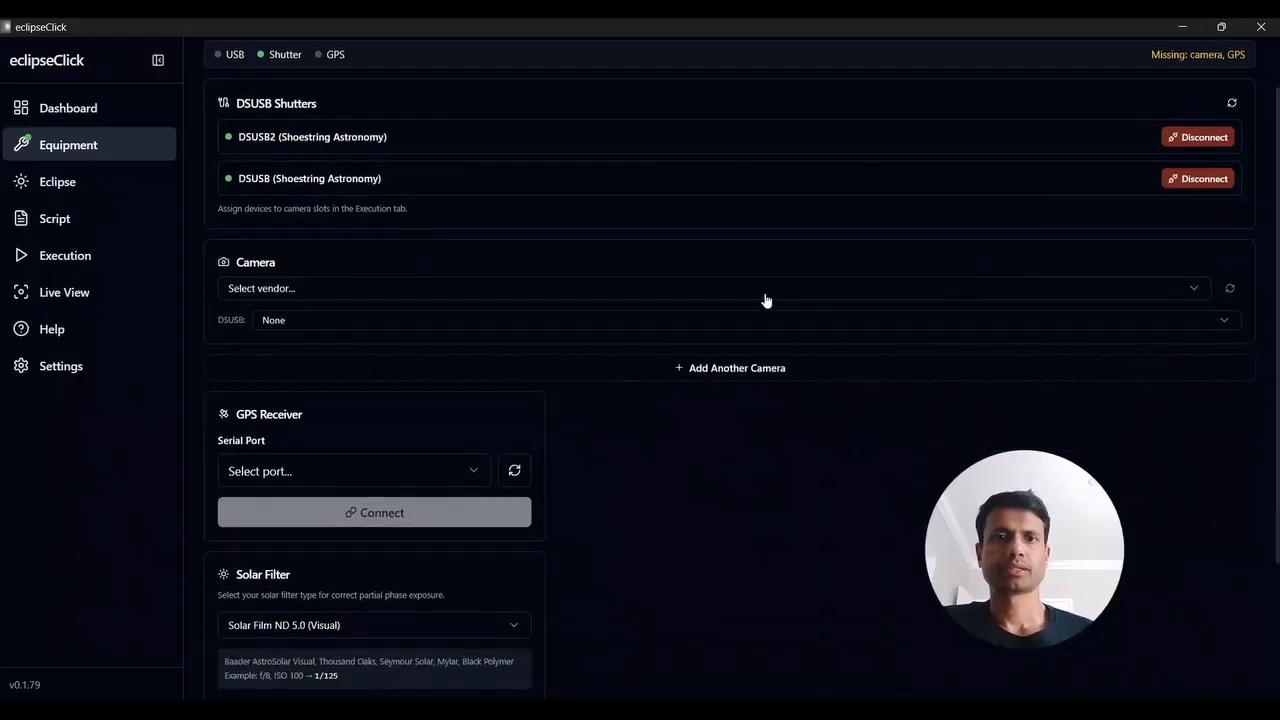
pyautogui.click(1172, 290)
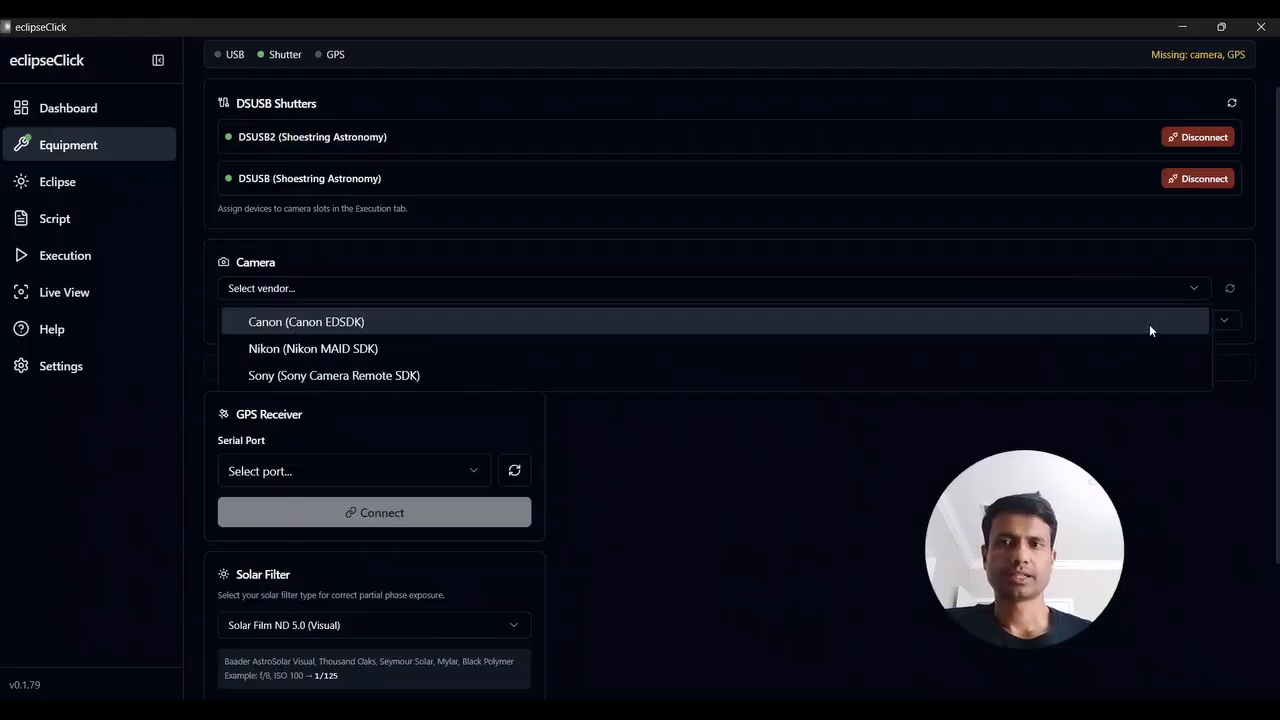
pyautogui.click(1123, 321)
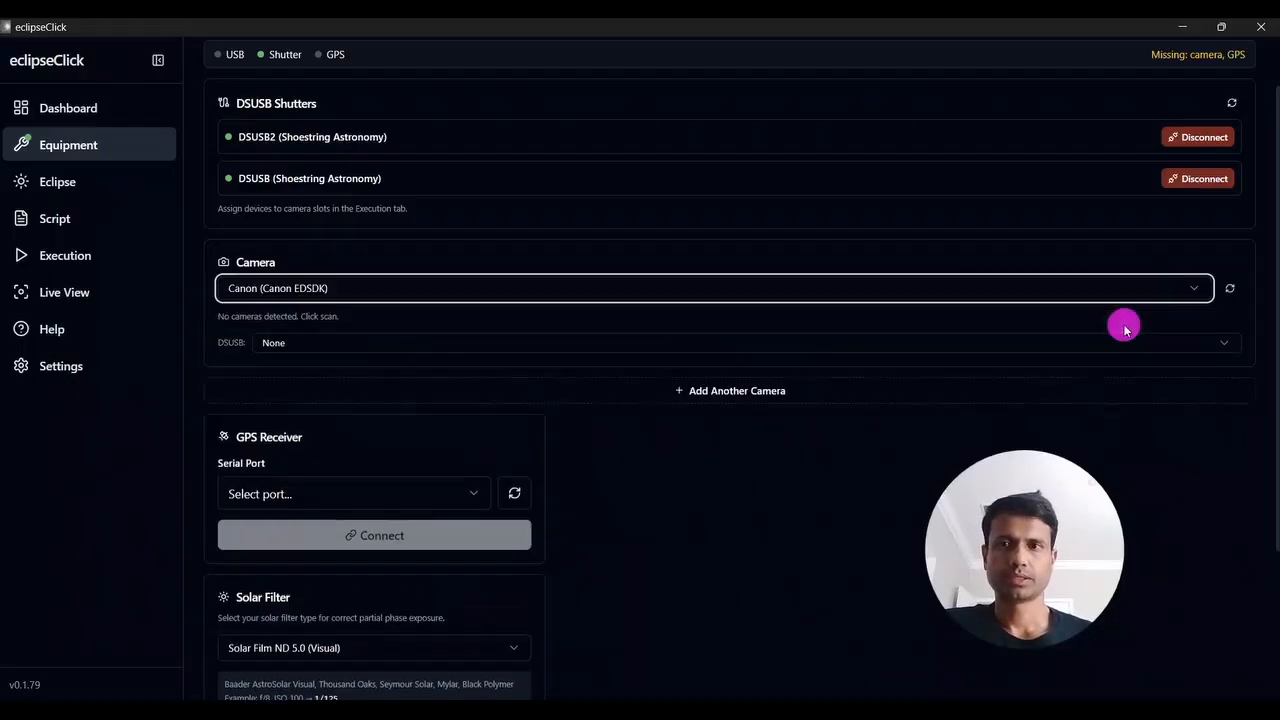
pyautogui.click(1230, 289)
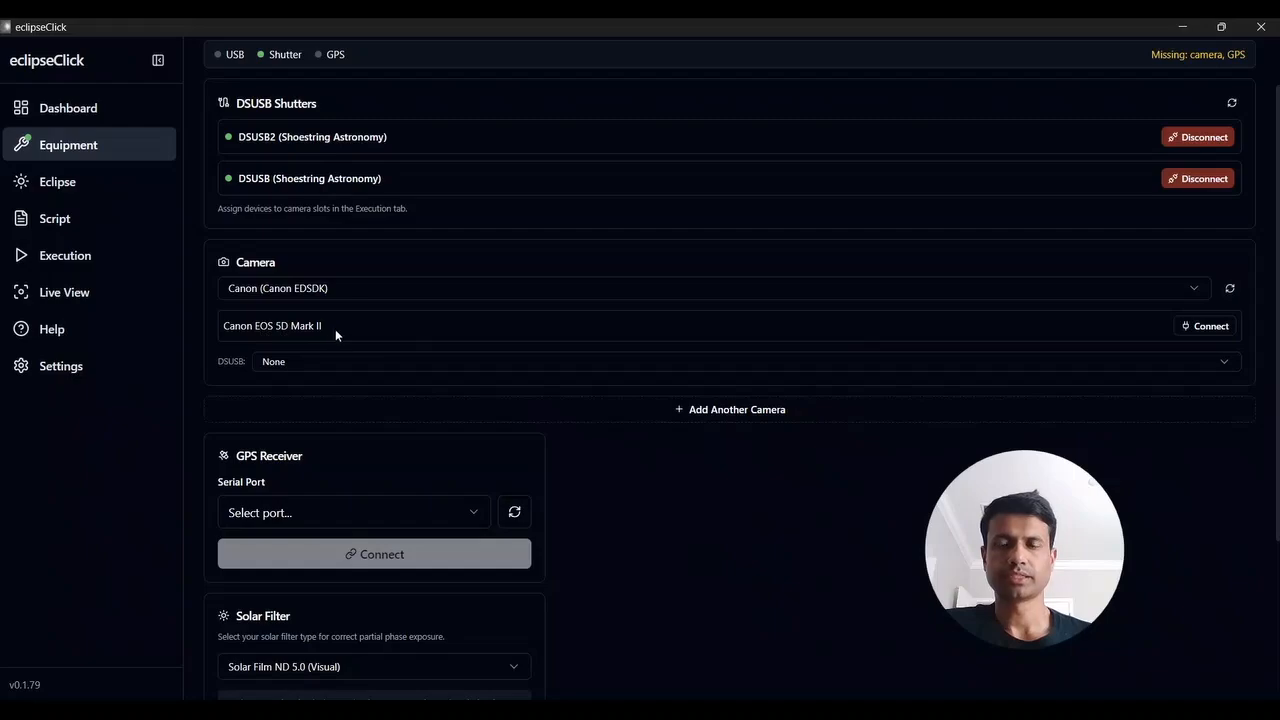
pyautogui.click(1207, 326)
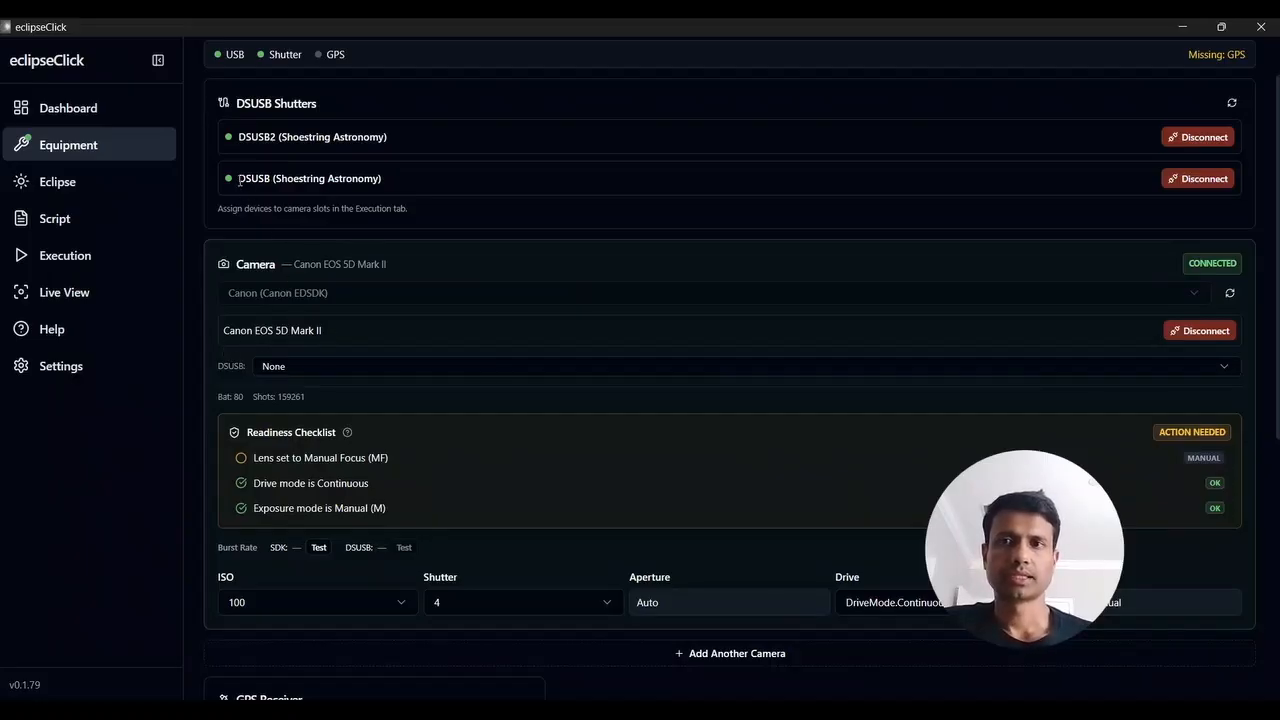
pyautogui.click(434, 367)
pyautogui.click(421, 453)
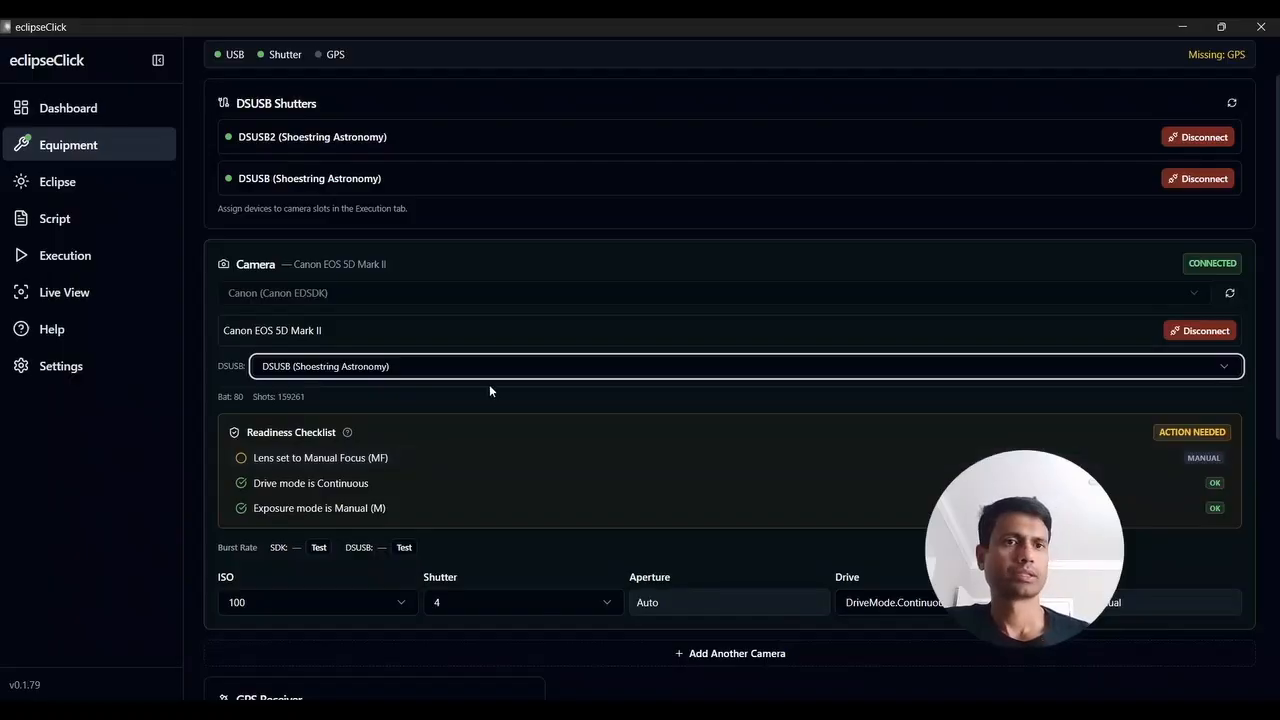
# Go through the Canon's readiness checklist and confirm that the lens is set to Manual Focus (MF)
pyautogui.scroll(-1, 489, 391)
pyautogui.scroll(-3, 489, 387)
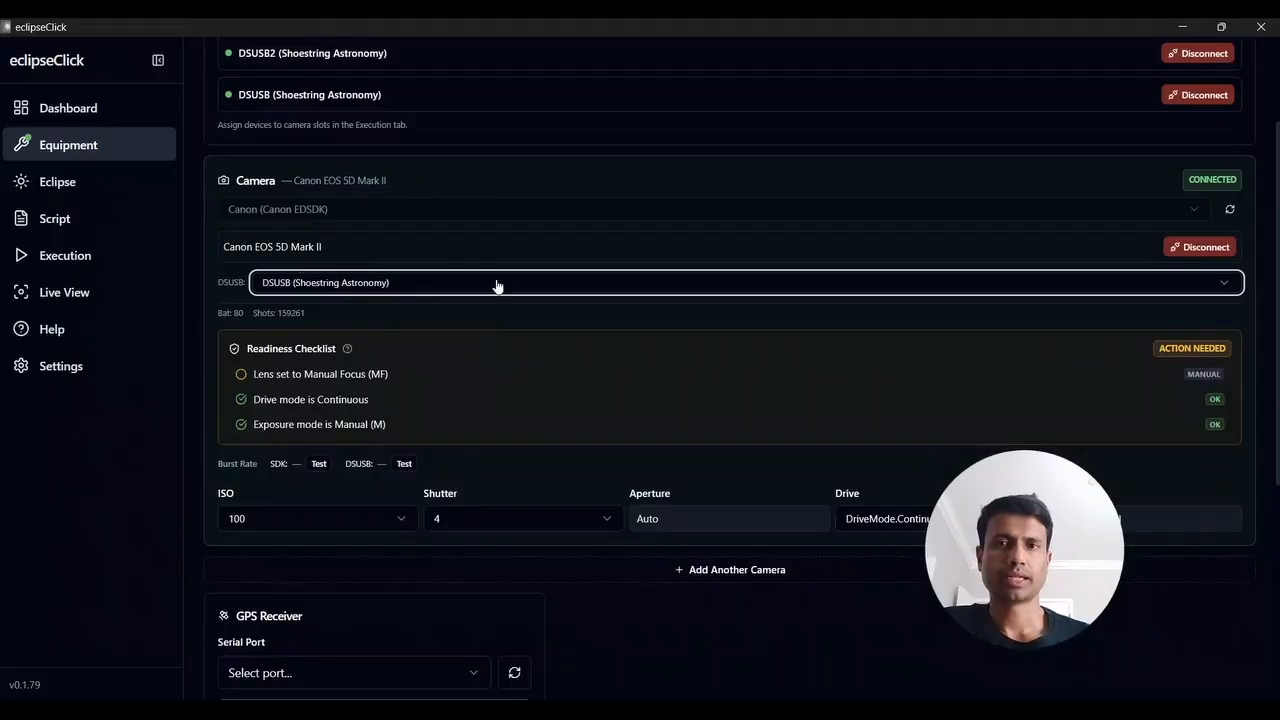
pyautogui.scroll(-2, 473, 315)
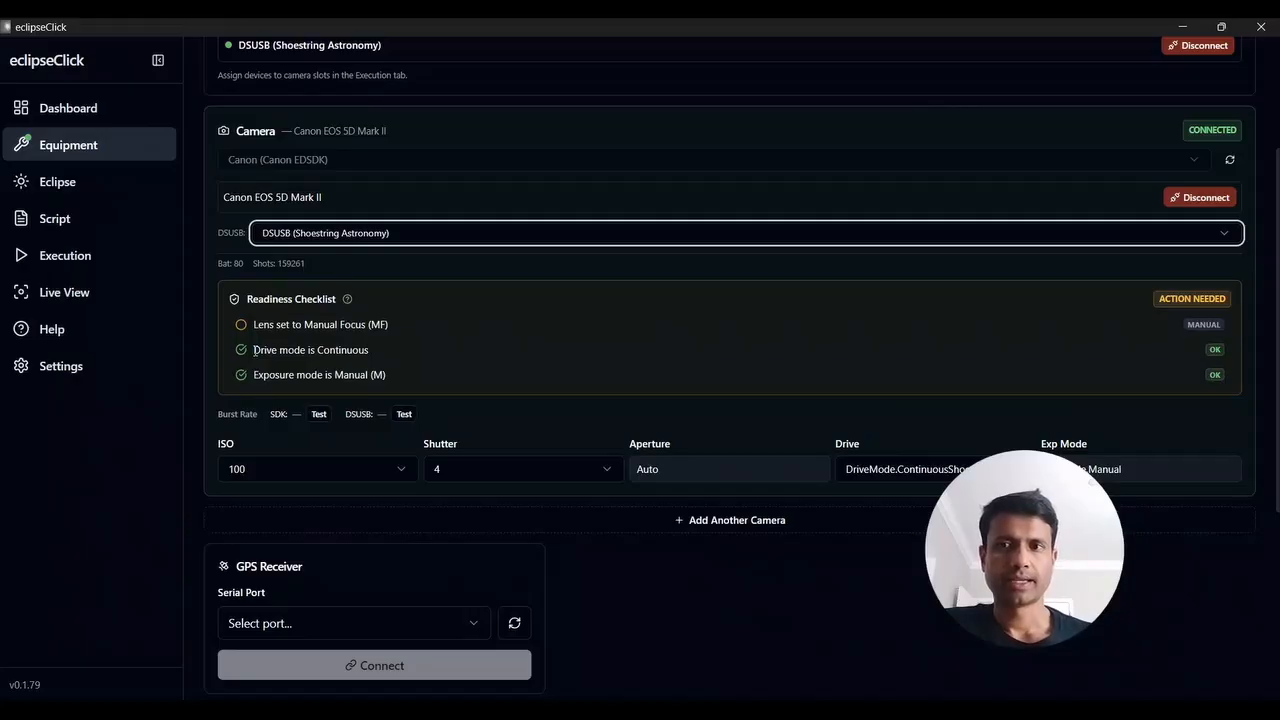
pyautogui.moveTo(254, 350); pyautogui.dragTo(377, 351)
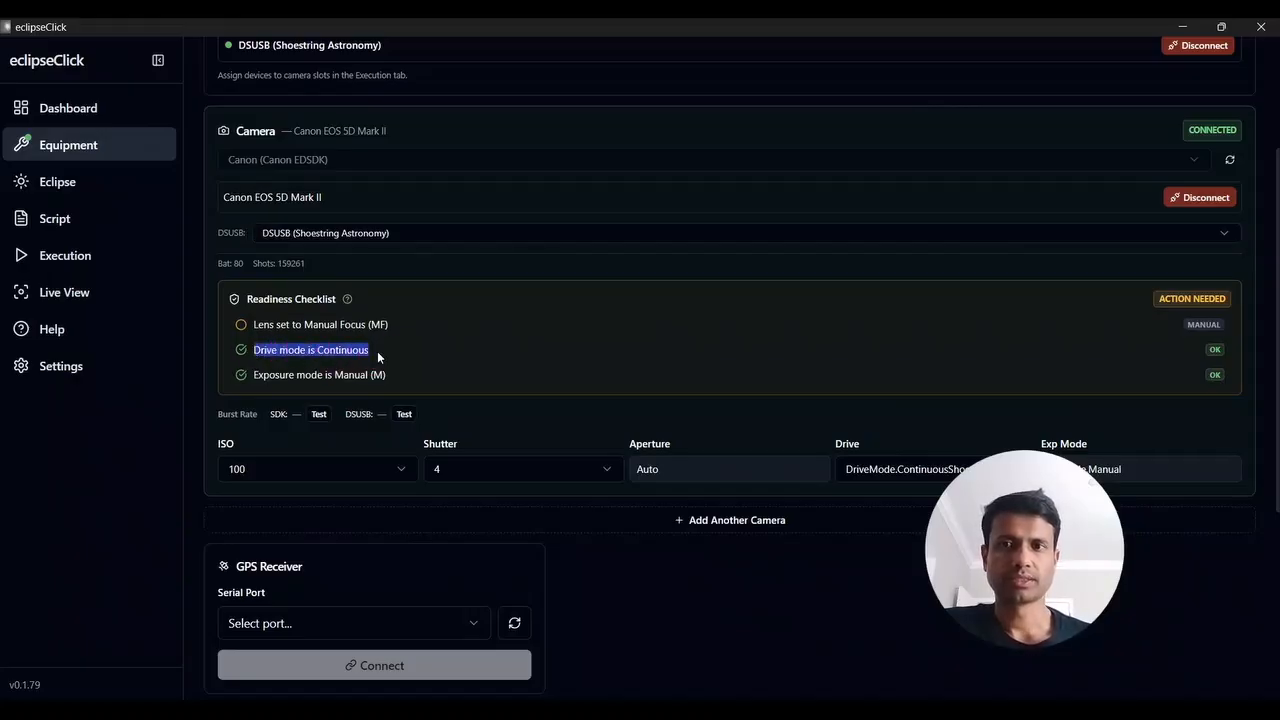
pyautogui.click(377, 351)
pyautogui.moveTo(264, 376); pyautogui.dragTo(381, 378)
pyautogui.click(381, 378)
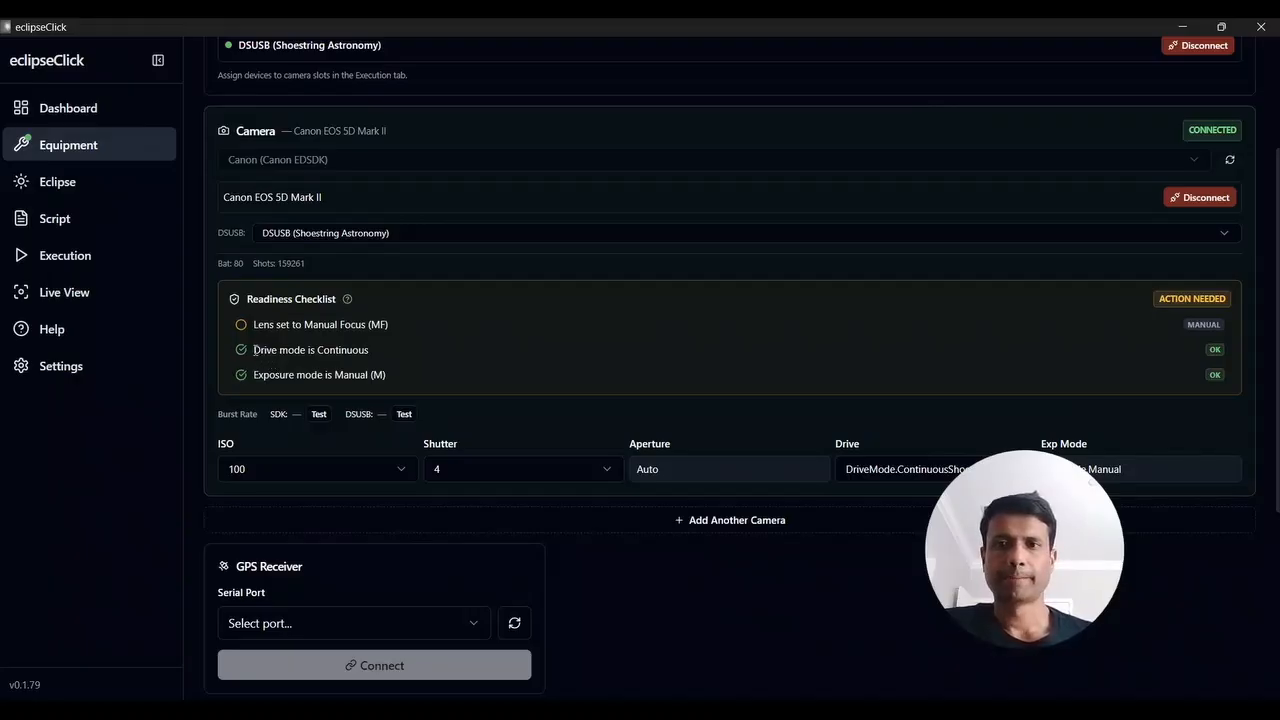
pyautogui.moveTo(253, 352); pyautogui.dragTo(386, 349)
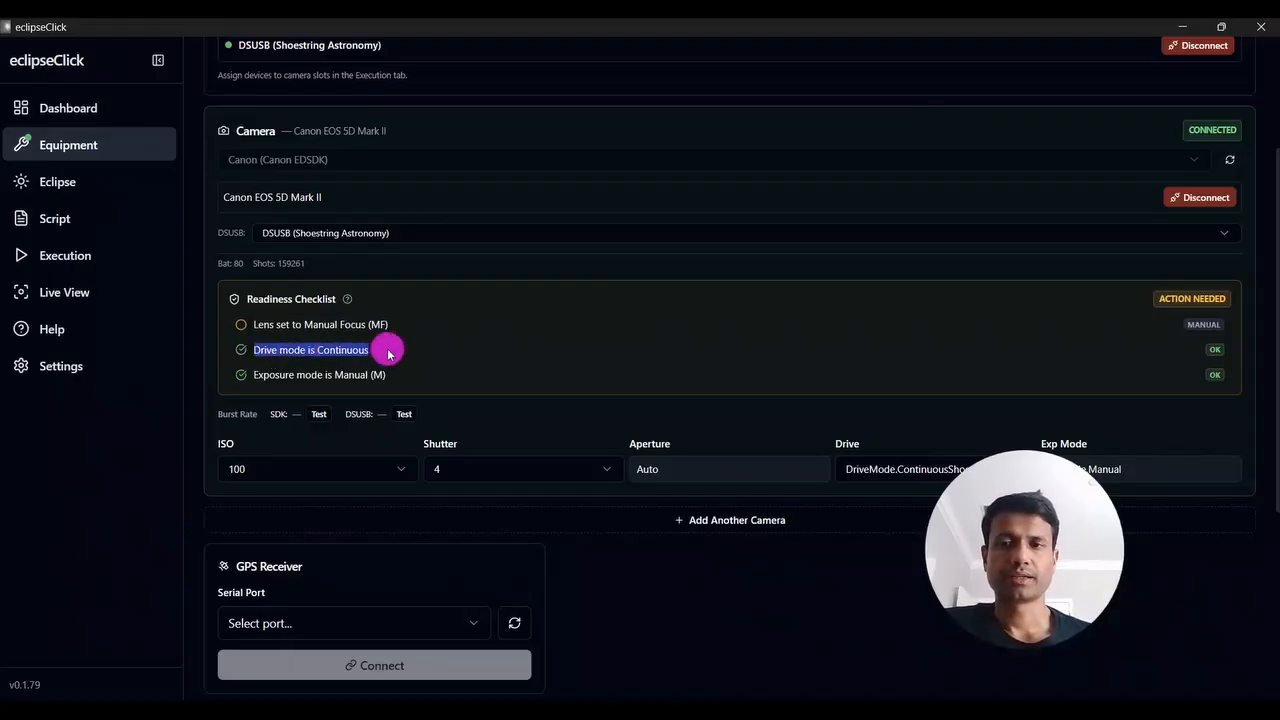
pyautogui.click(387, 350)
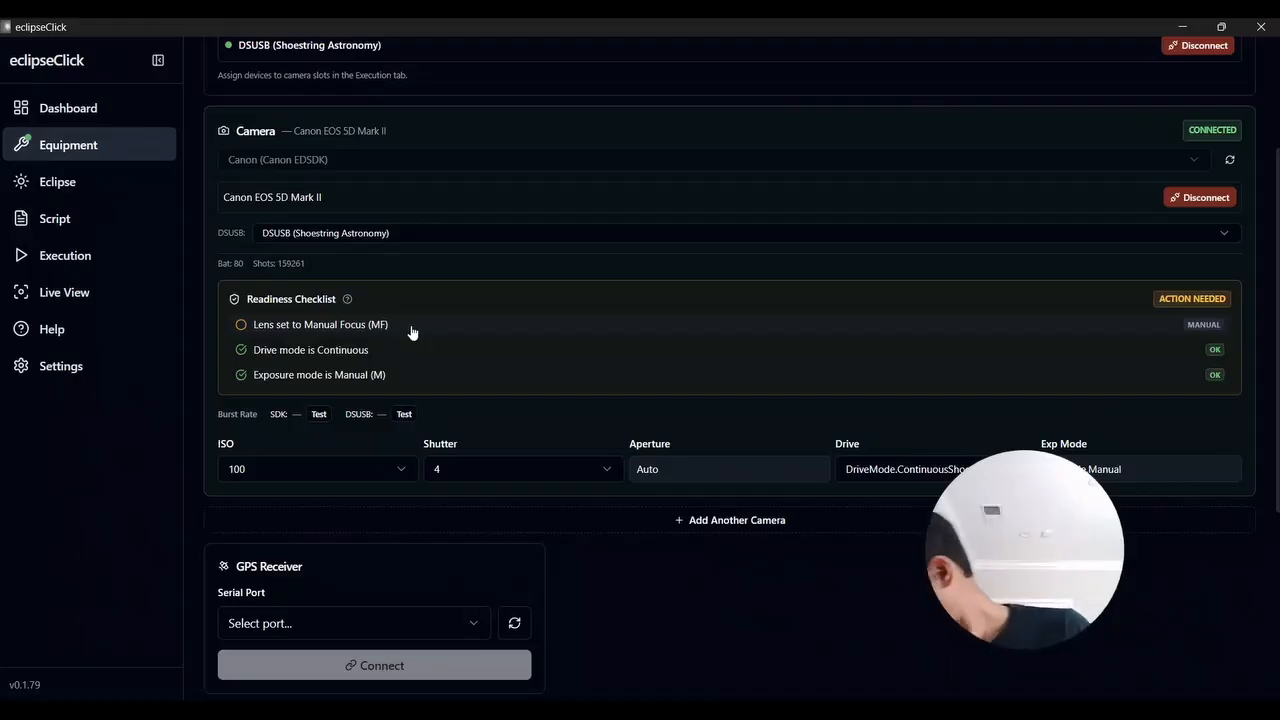
pyautogui.click(241, 326)
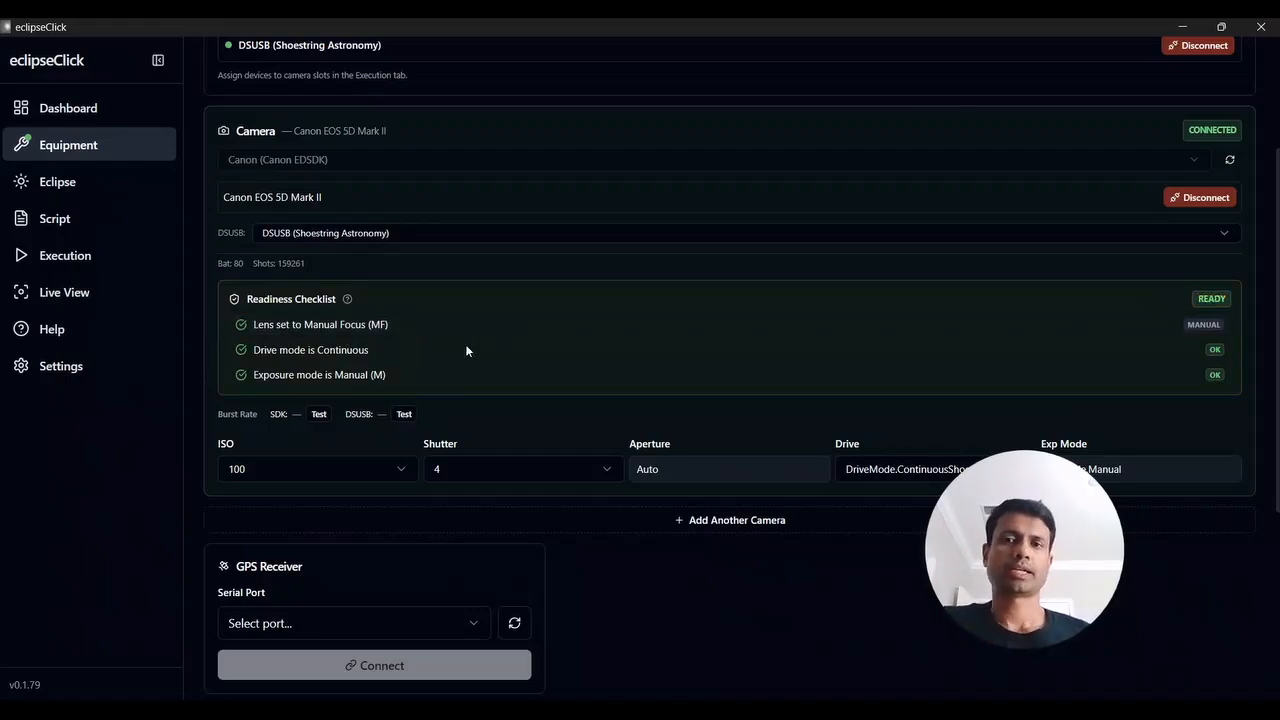
# Look over the Canon's SDK and DSUSB burst rate entries and try the SDK burst test
pyautogui.scroll(-1, 465, 344)
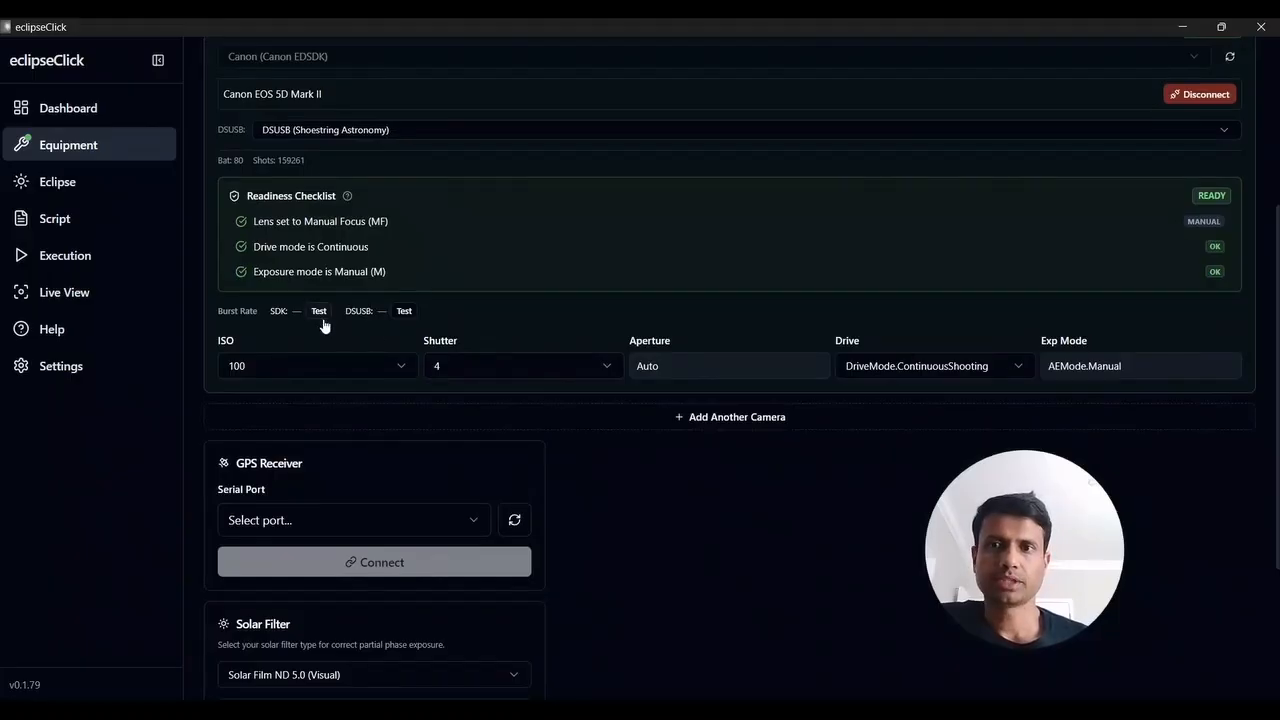
pyautogui.moveTo(215, 313); pyautogui.dragTo(288, 313)
pyautogui.click(257, 314)
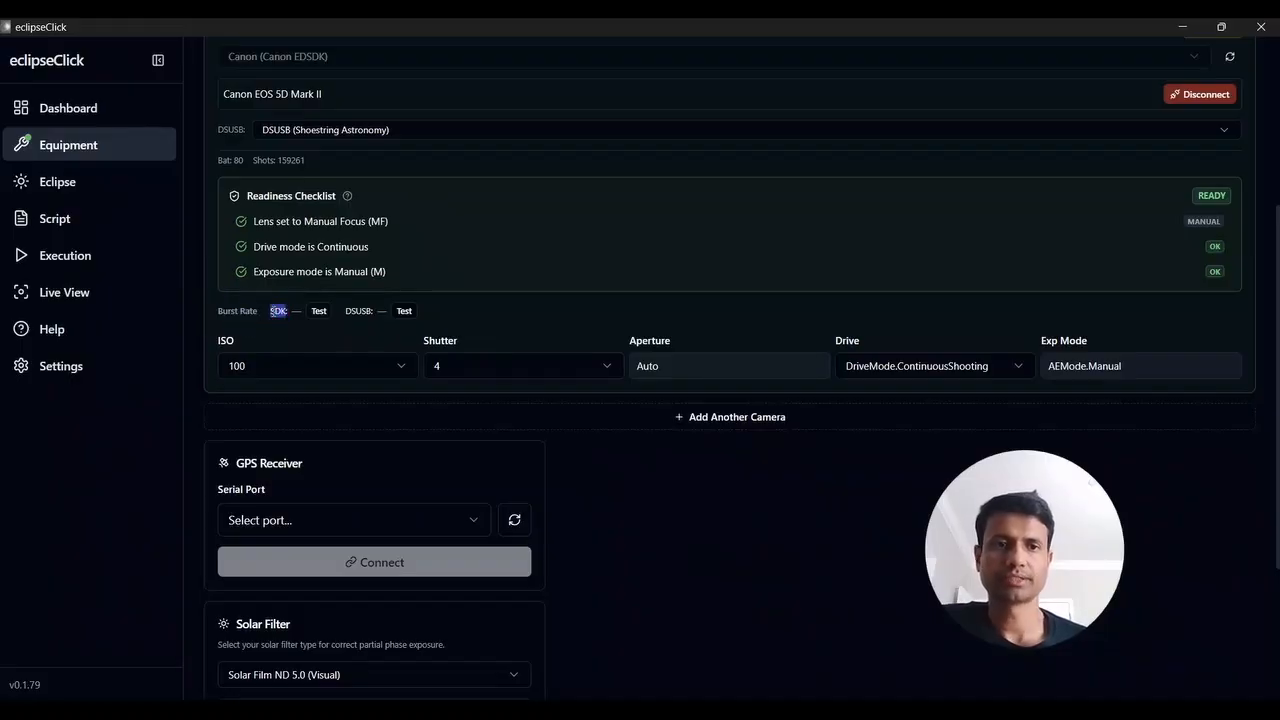
pyautogui.doubleClick(350, 311)
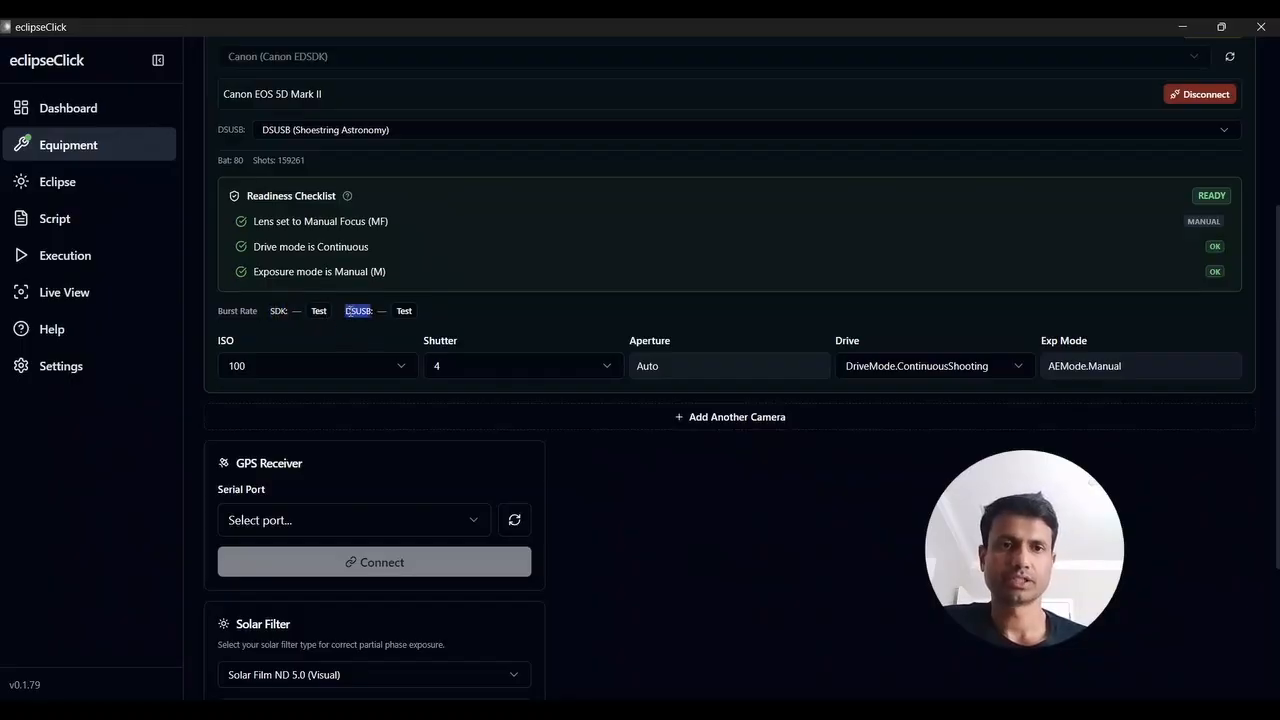
pyautogui.click(324, 323)
pyautogui.click(319, 311)
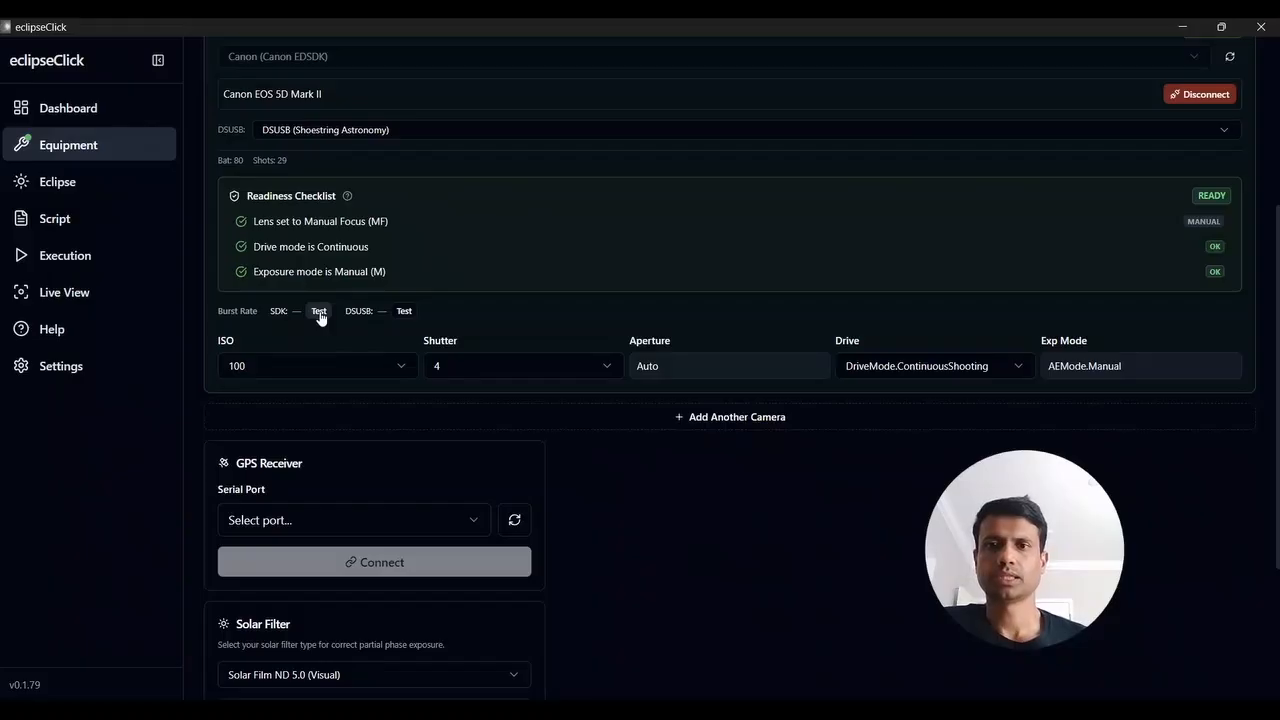
# Set the Canon EOS 5D Mark II's shutter speed to 1/8000
pyautogui.click(493, 374)
pyautogui.scroll(-15, 503, 457)
pyautogui.scroll(-5, 502, 453)
pyautogui.click(493, 687)
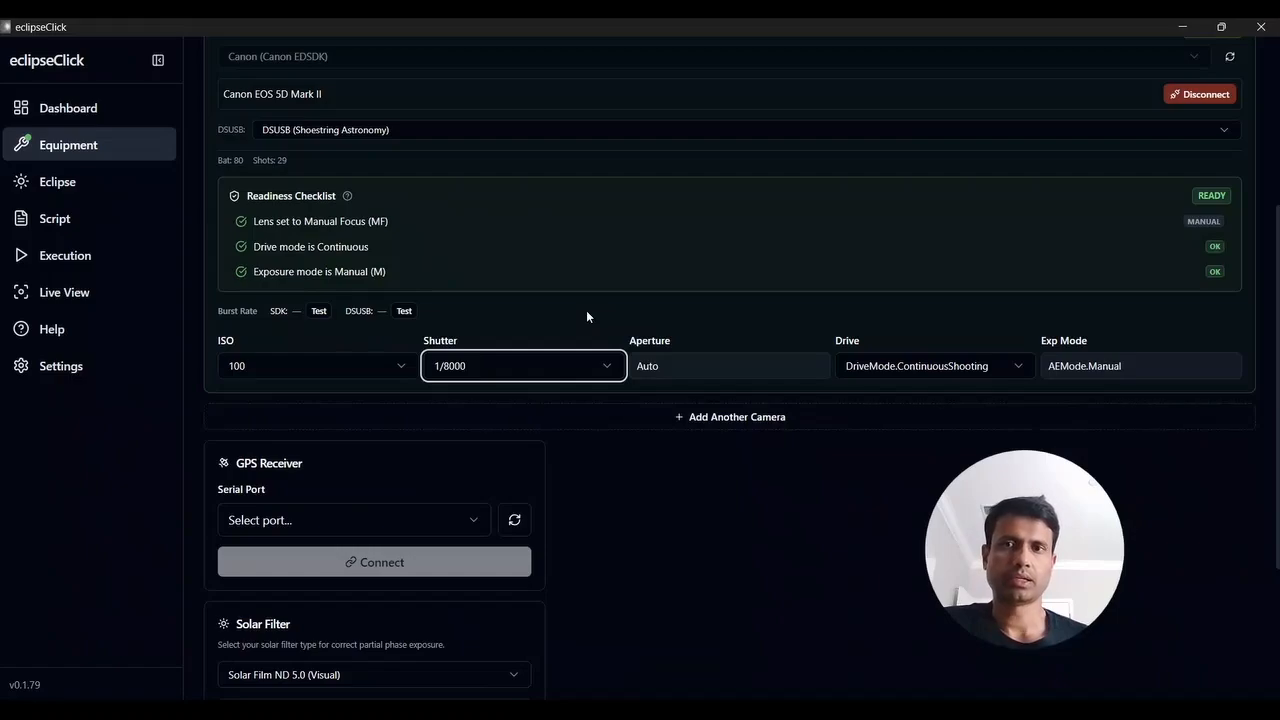
# Test the Canon's burst rate, first over the SDK and then through the DSUSB shutter adapter
pyautogui.click(319, 311)
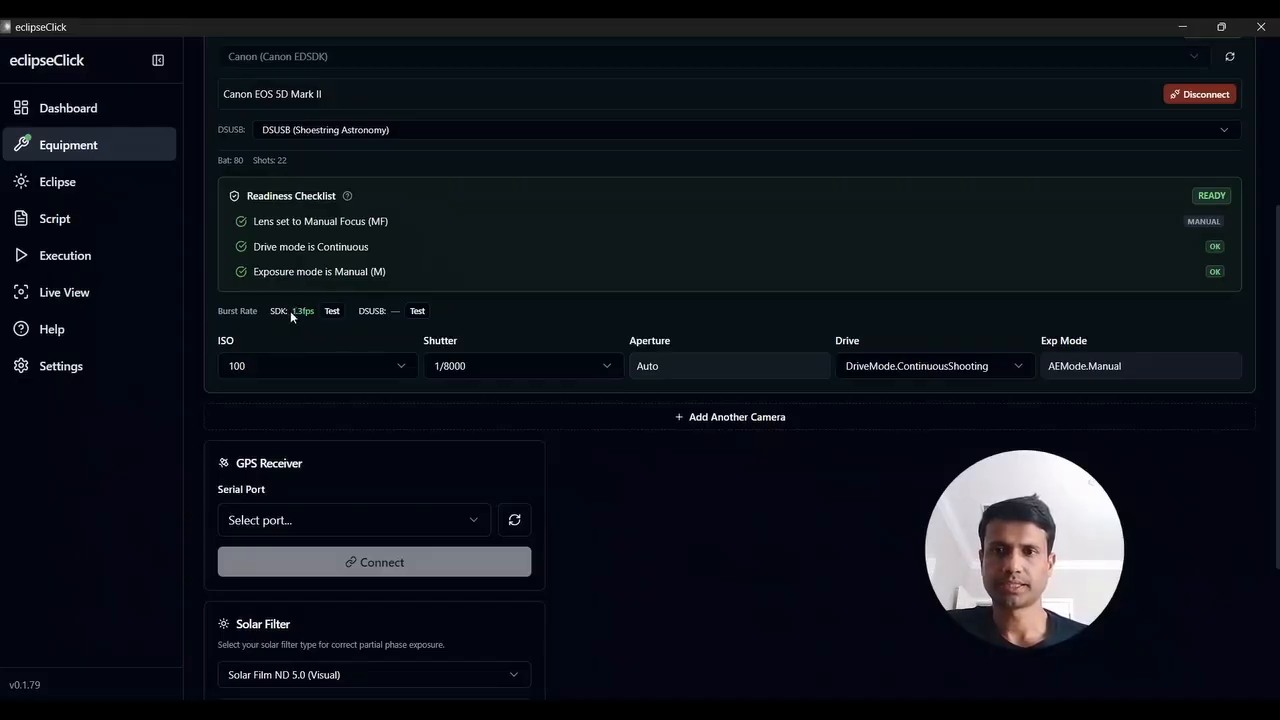
pyautogui.moveTo(293, 311); pyautogui.dragTo(313, 311)
pyautogui.click(313, 311)
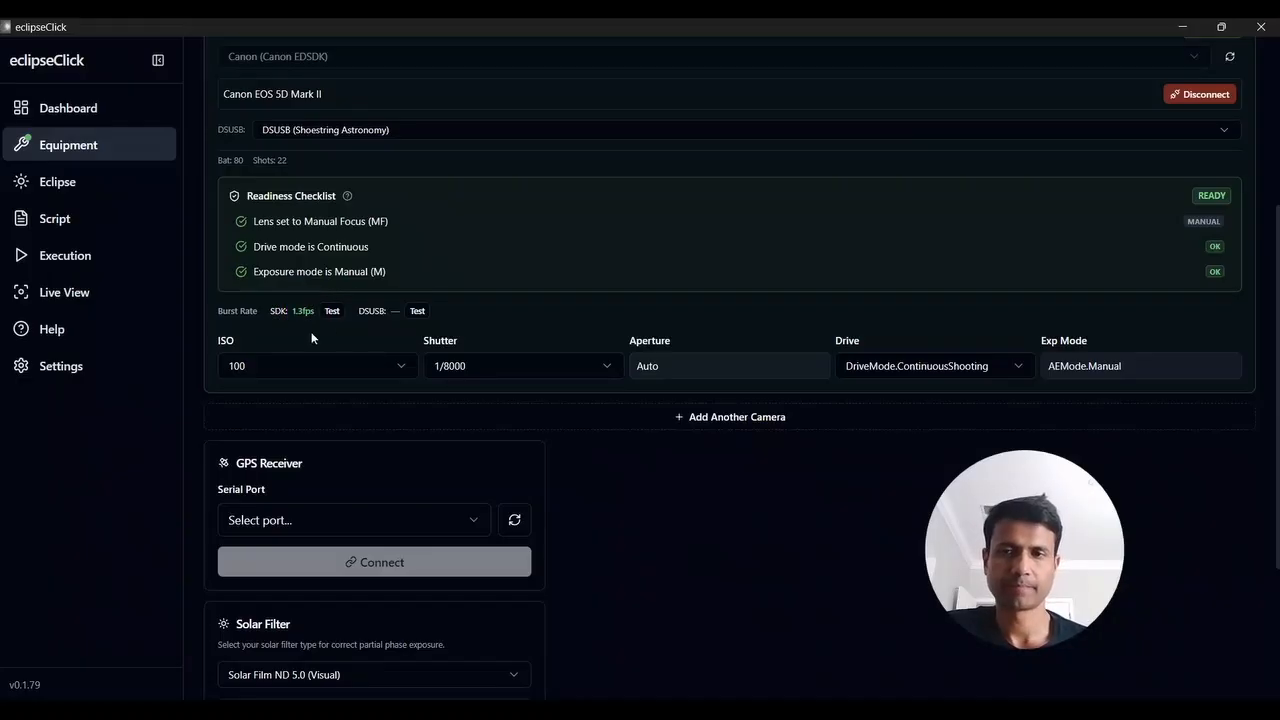
pyautogui.click(418, 311)
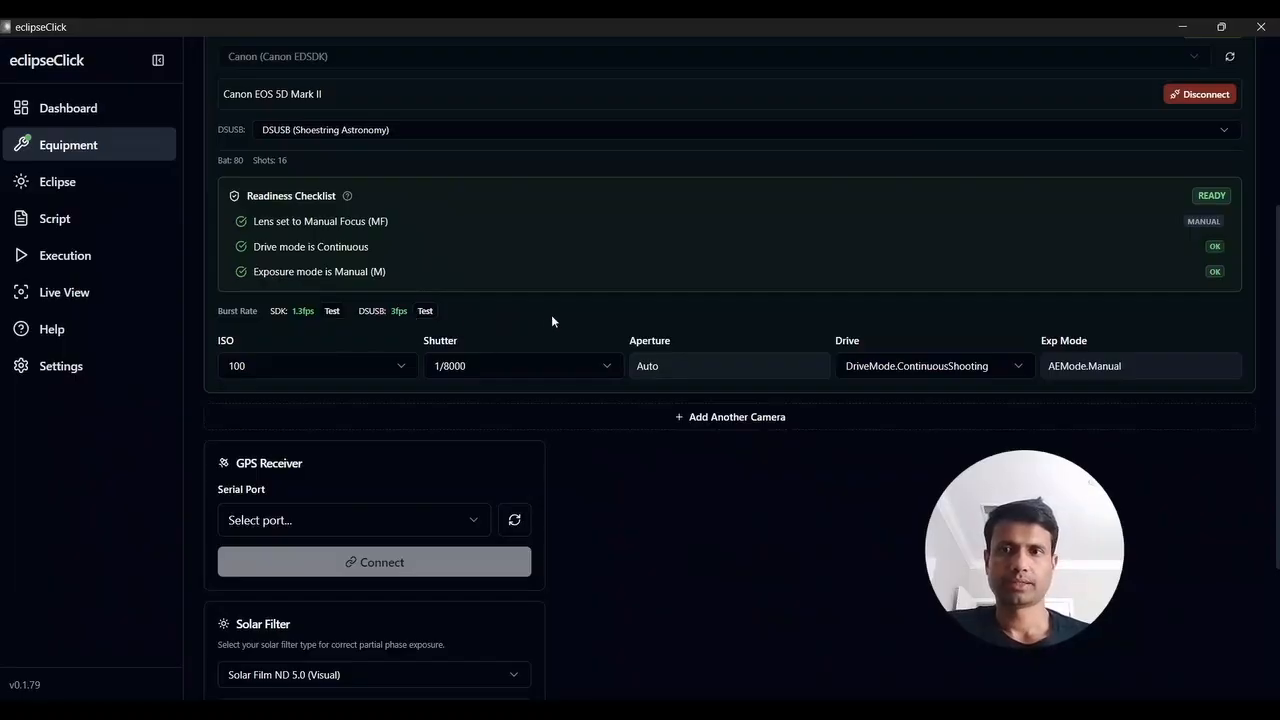
# Add a second camera with the Nikon (Nikon MAID SDK) vendor, scan for it and connect the D7200
pyautogui.scroll(-1, 551, 314)
pyautogui.click(705, 331)
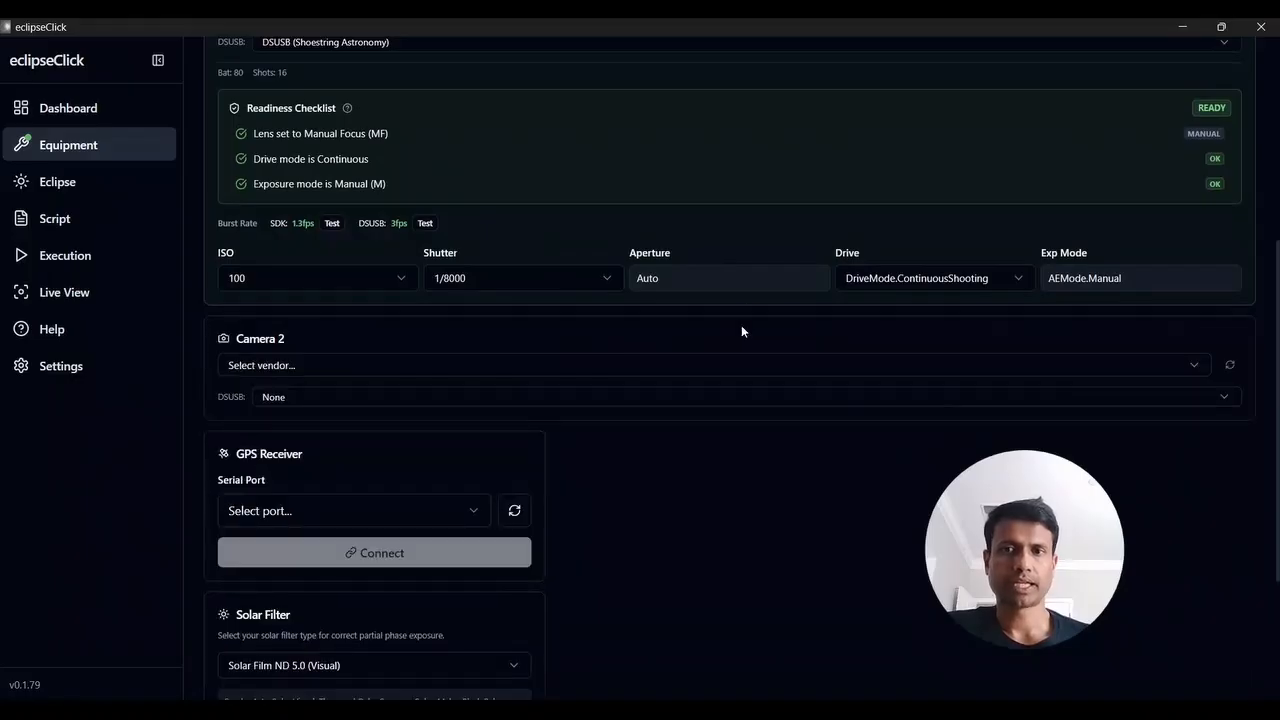
pyautogui.click(926, 360)
pyautogui.click(848, 424)
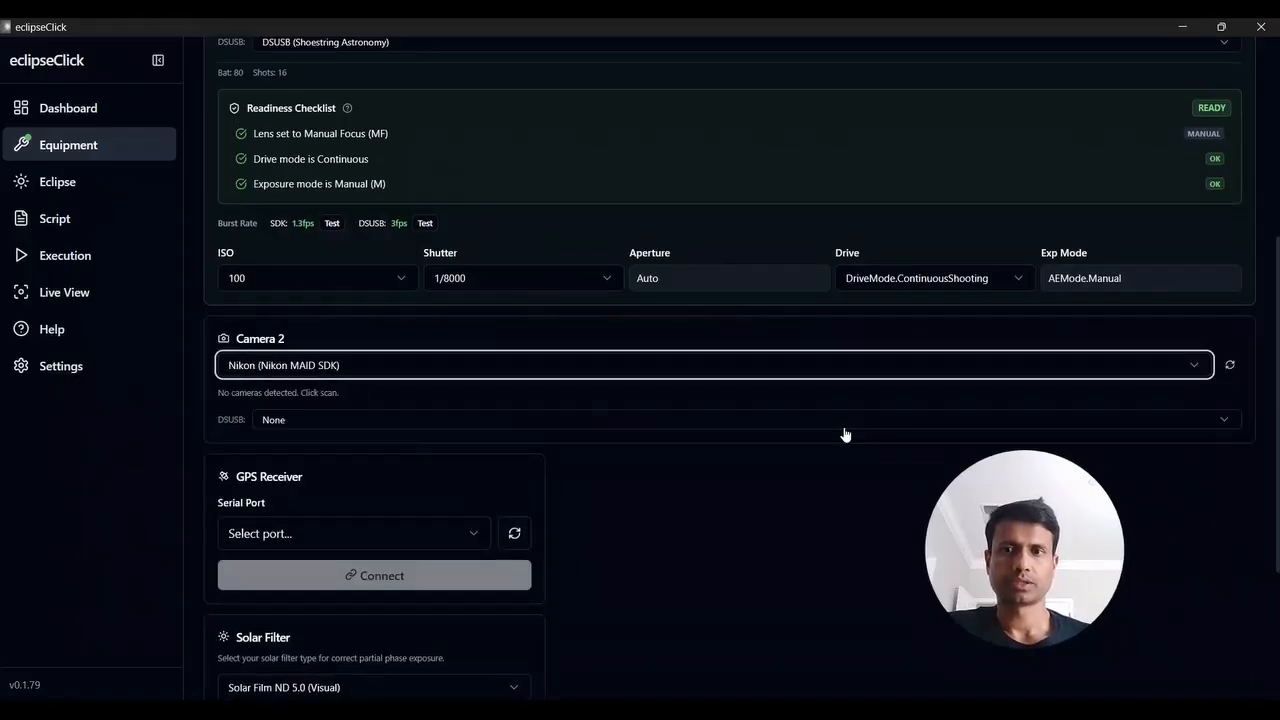
pyautogui.click(1229, 365)
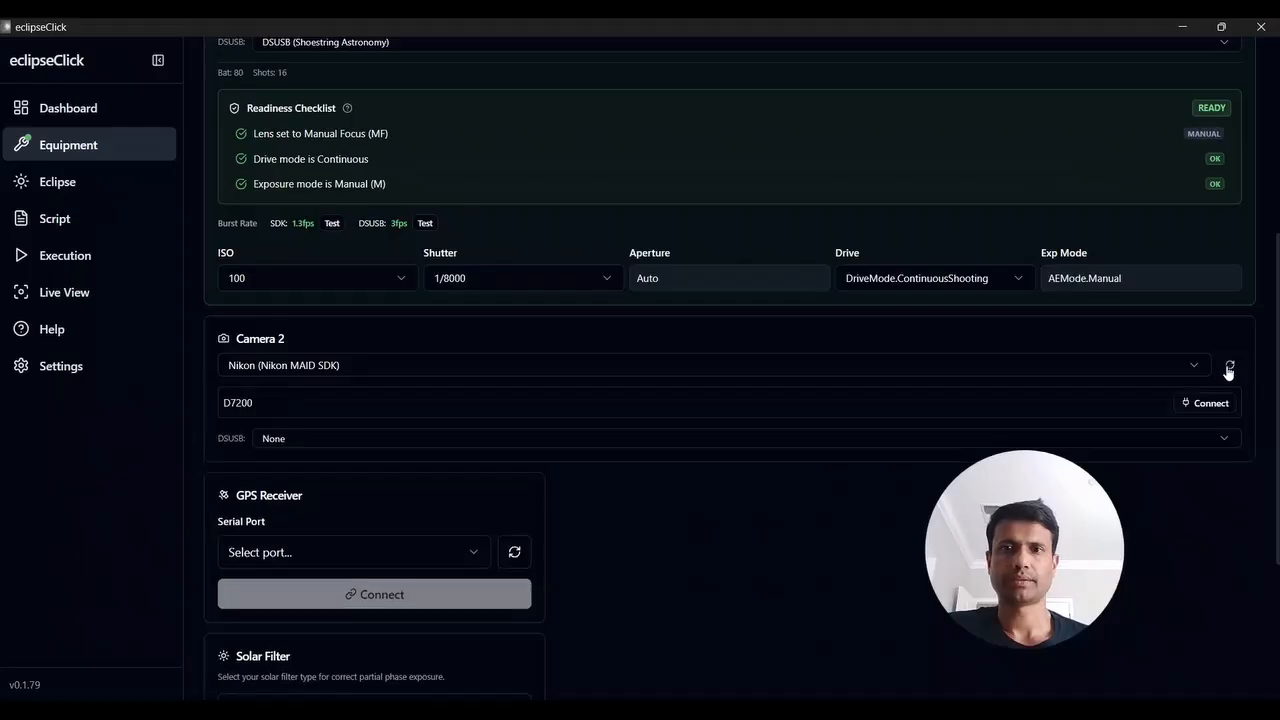
pyautogui.click(1203, 405)
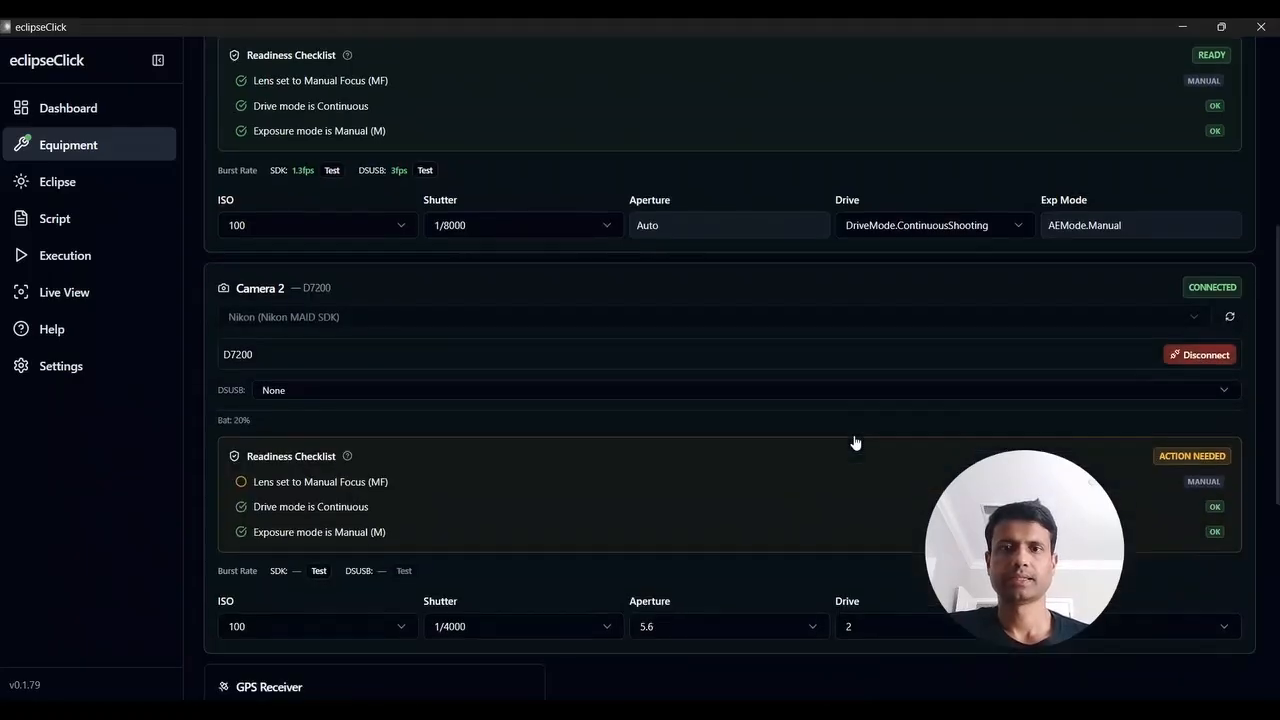
# Assign the DSUSB2 (Shoestring Astronomy) shutter to the D7200 and confirm its lens is set to Manual Focus (MF)
pyautogui.scroll(-1, 760, 400)
pyautogui.click(503, 352)
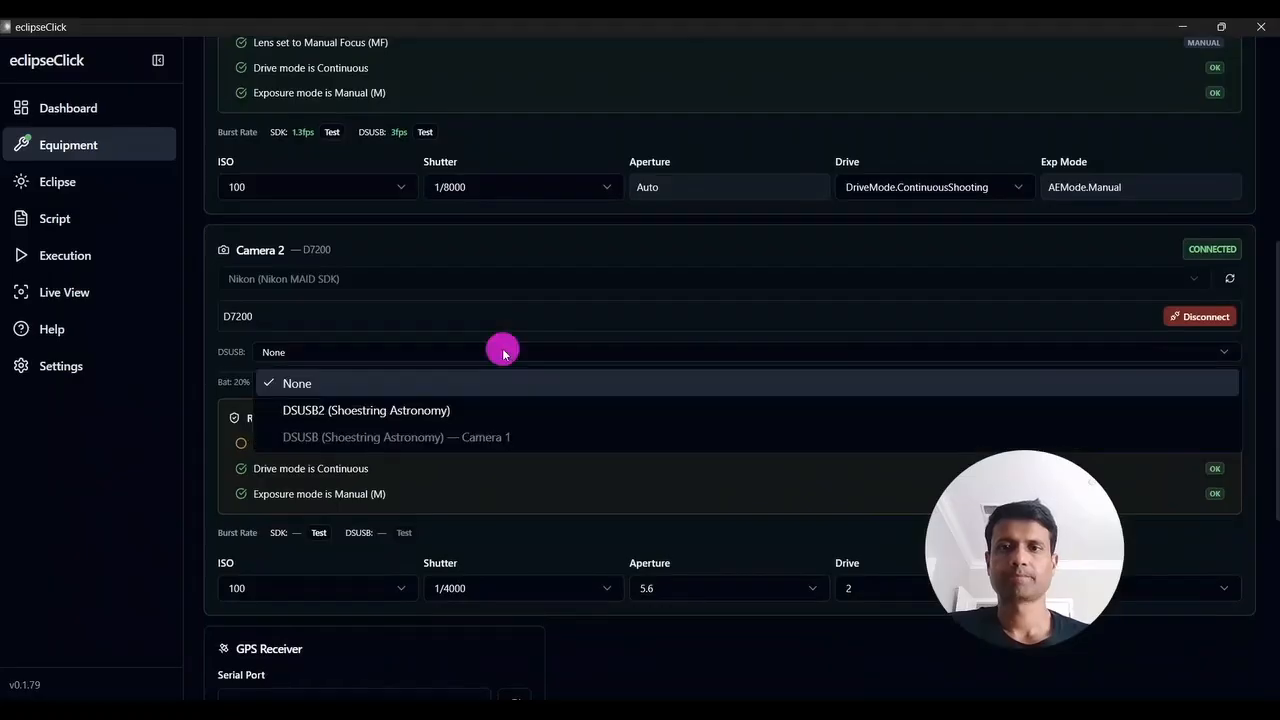
pyautogui.click(294, 412)
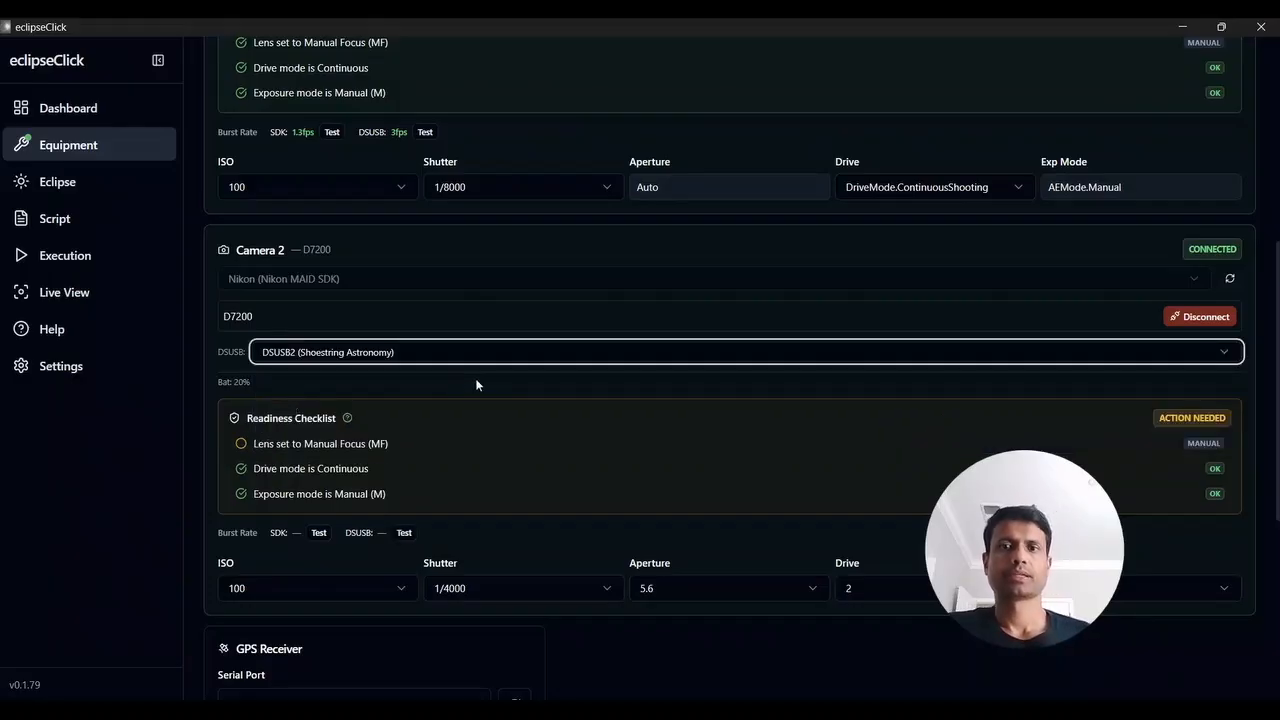
pyautogui.scroll(-1, 475, 374)
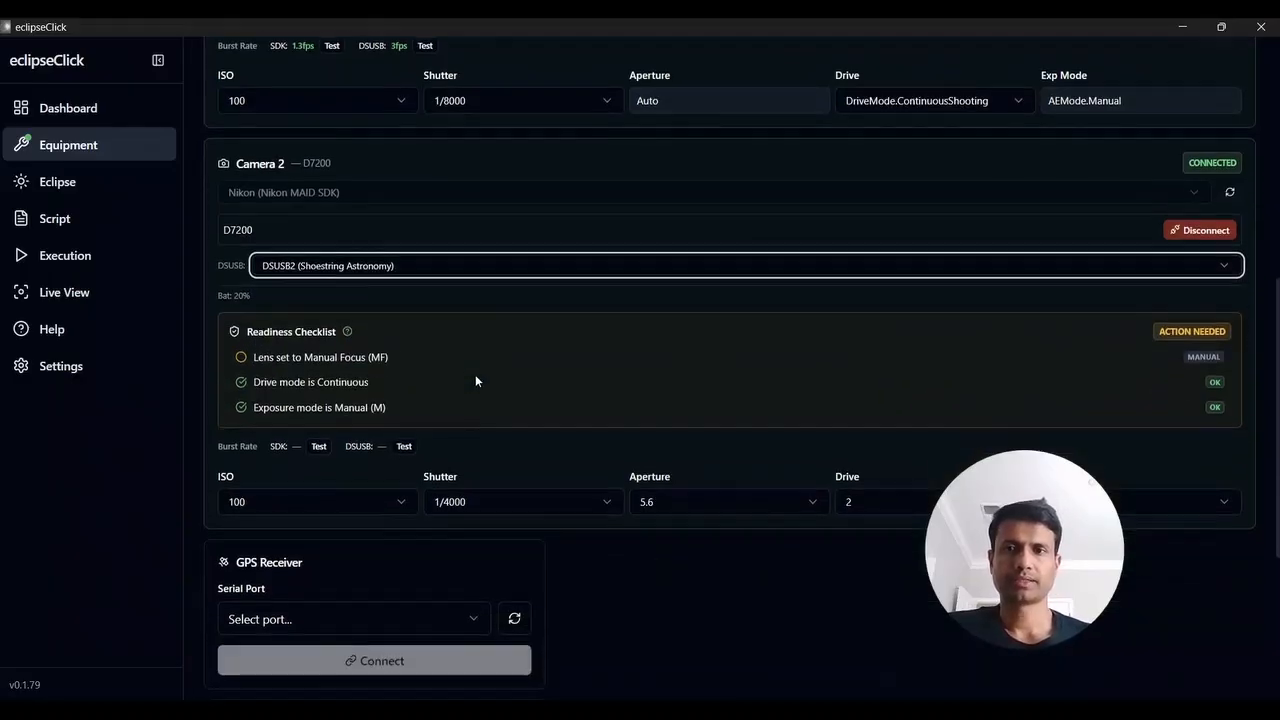
pyautogui.click(242, 360)
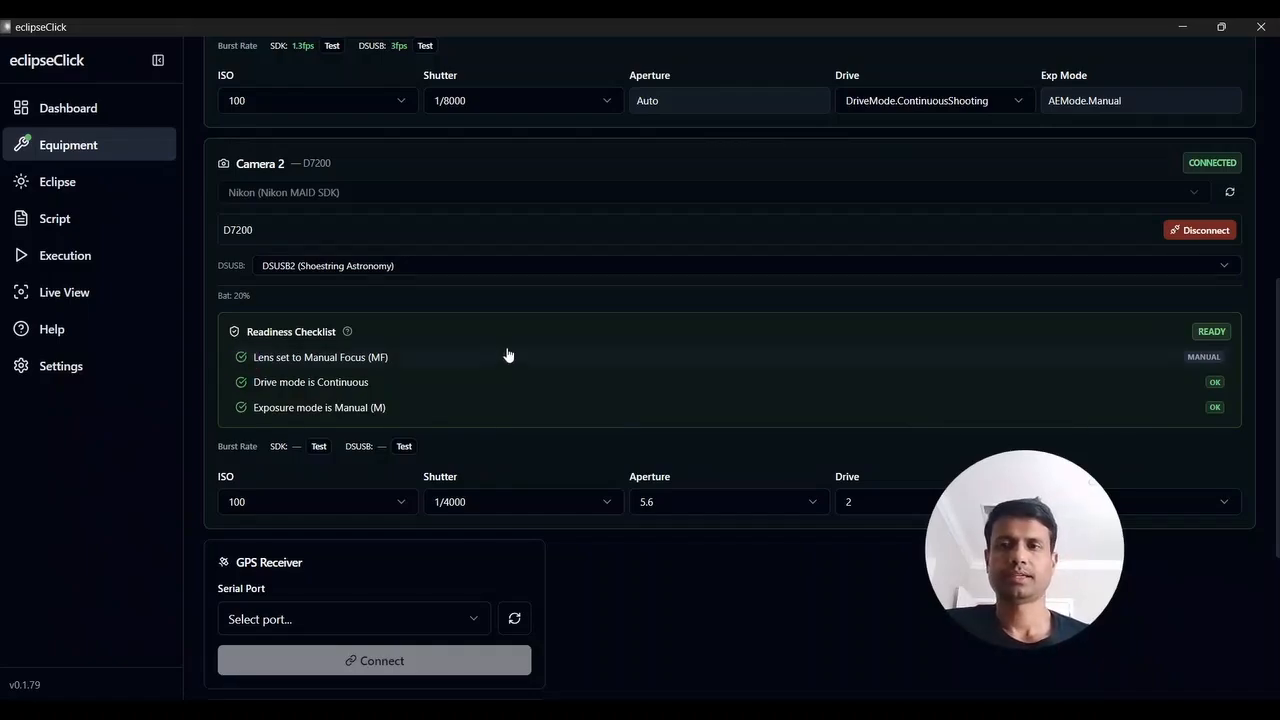
# Set the D7200's shutter speed to 1/8000
pyautogui.scroll(-1, 507, 355)
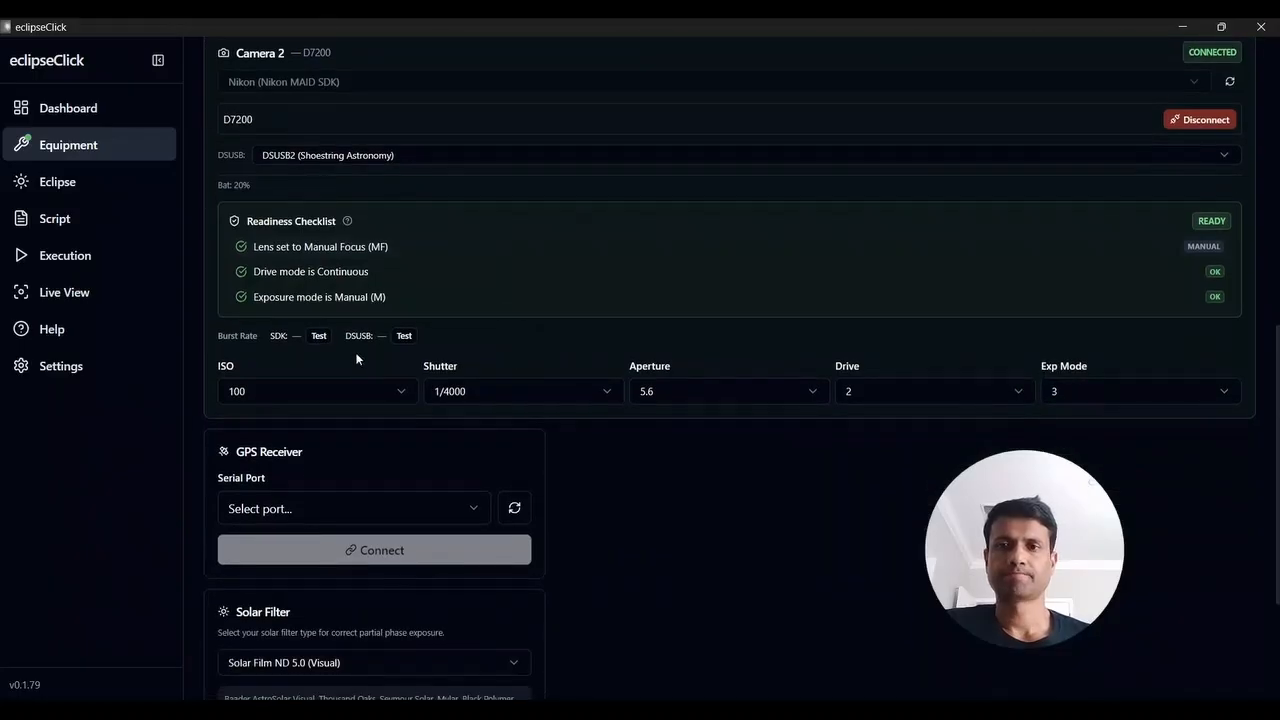
pyautogui.click(463, 394)
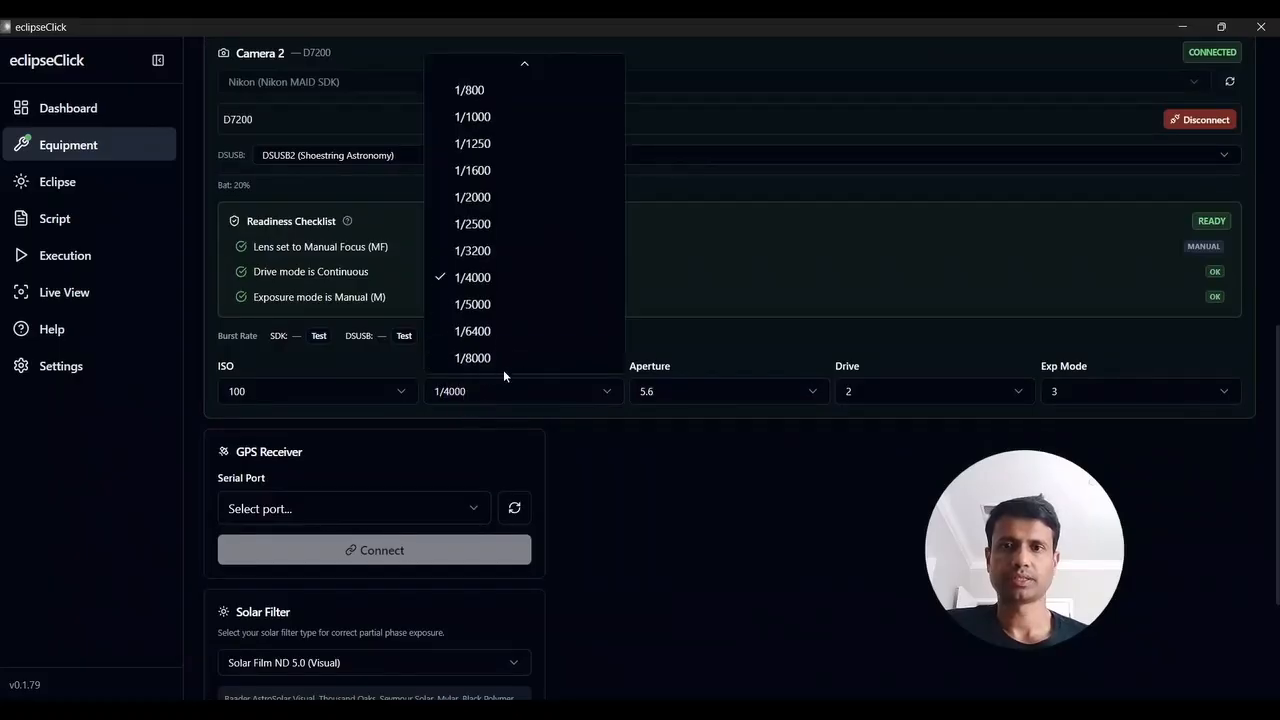
pyautogui.press('Escape')
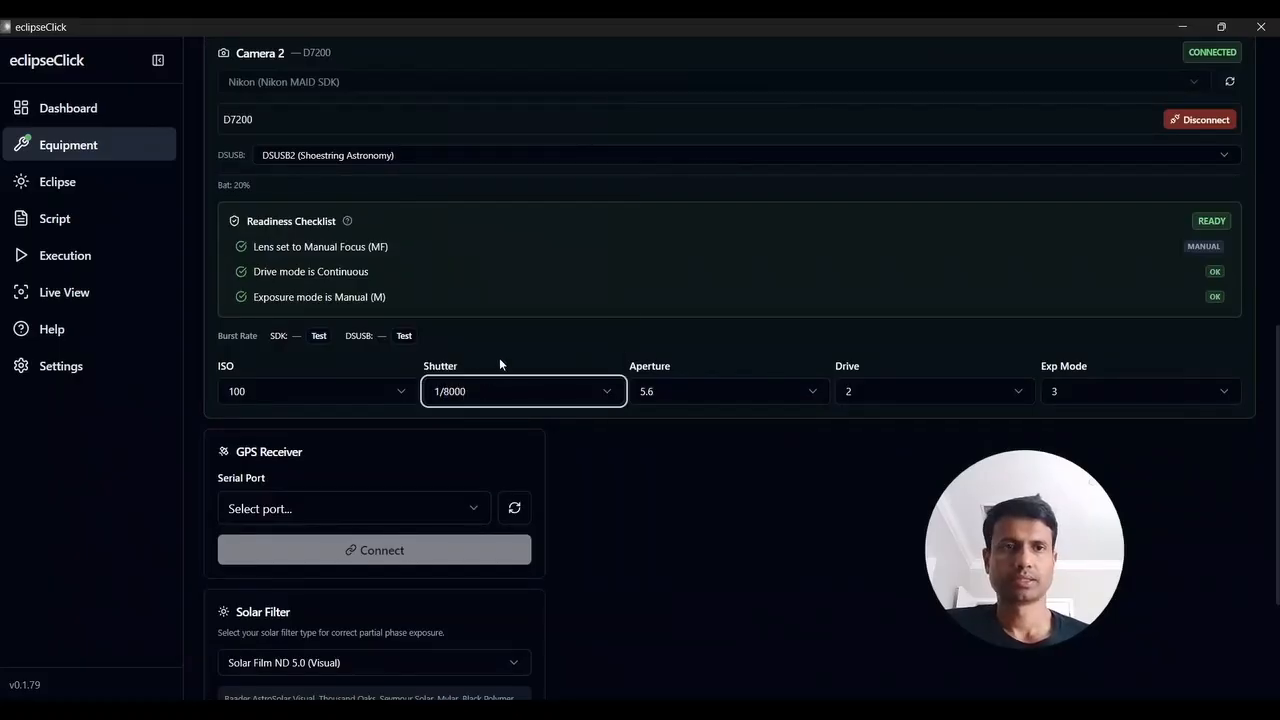
pyautogui.click(541, 335)
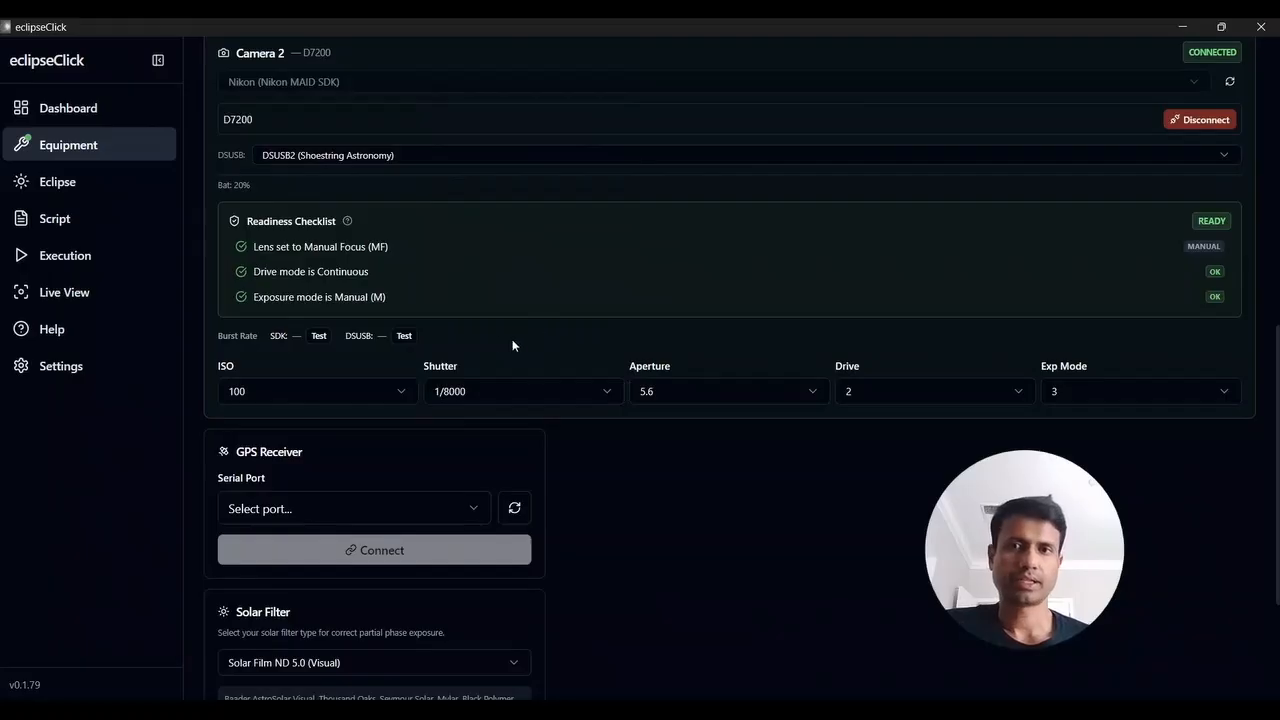
# Test the D7200's burst rate over the SDK and through the DSUSB shutter adapter
pyautogui.click(318, 337)
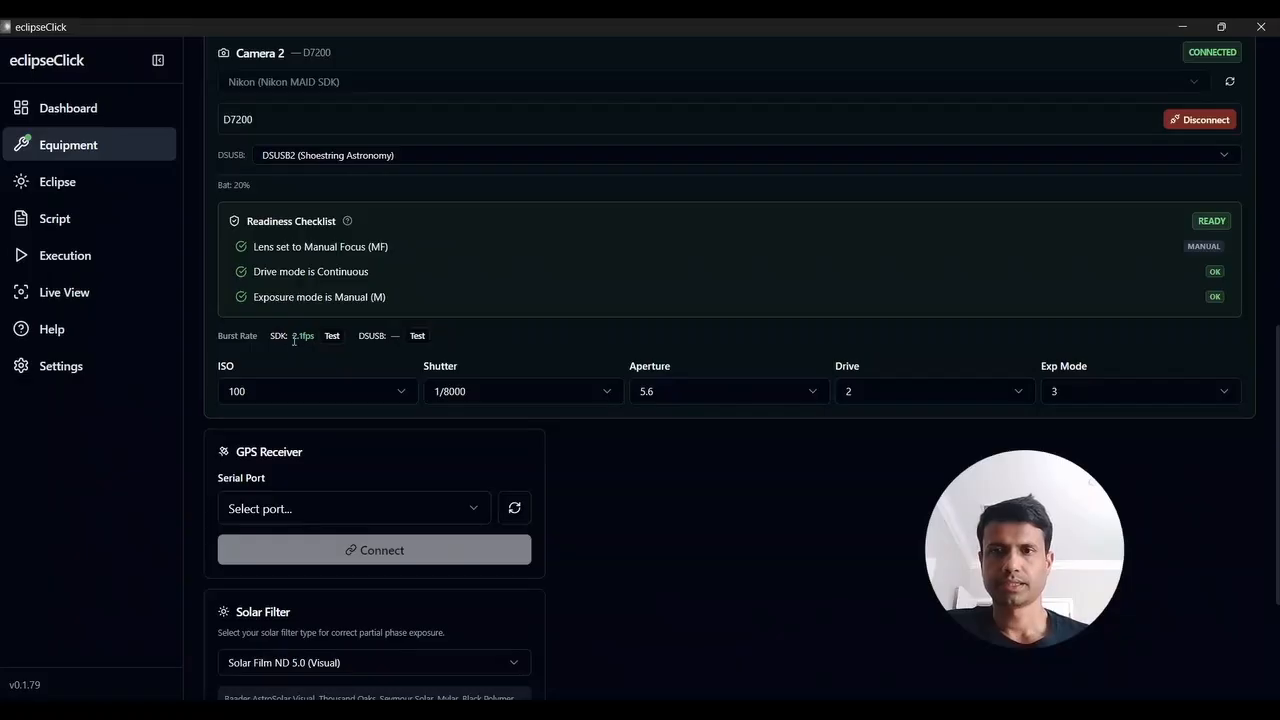
pyautogui.click(294, 337)
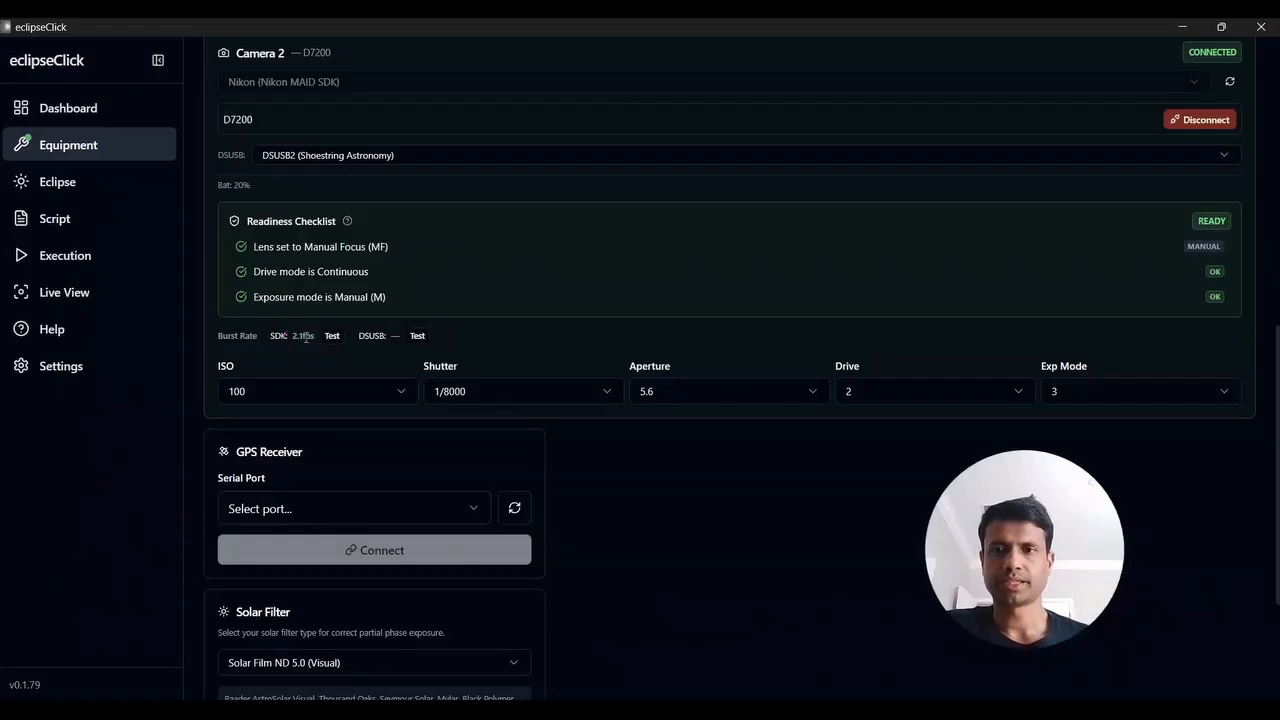
pyautogui.click(417, 336)
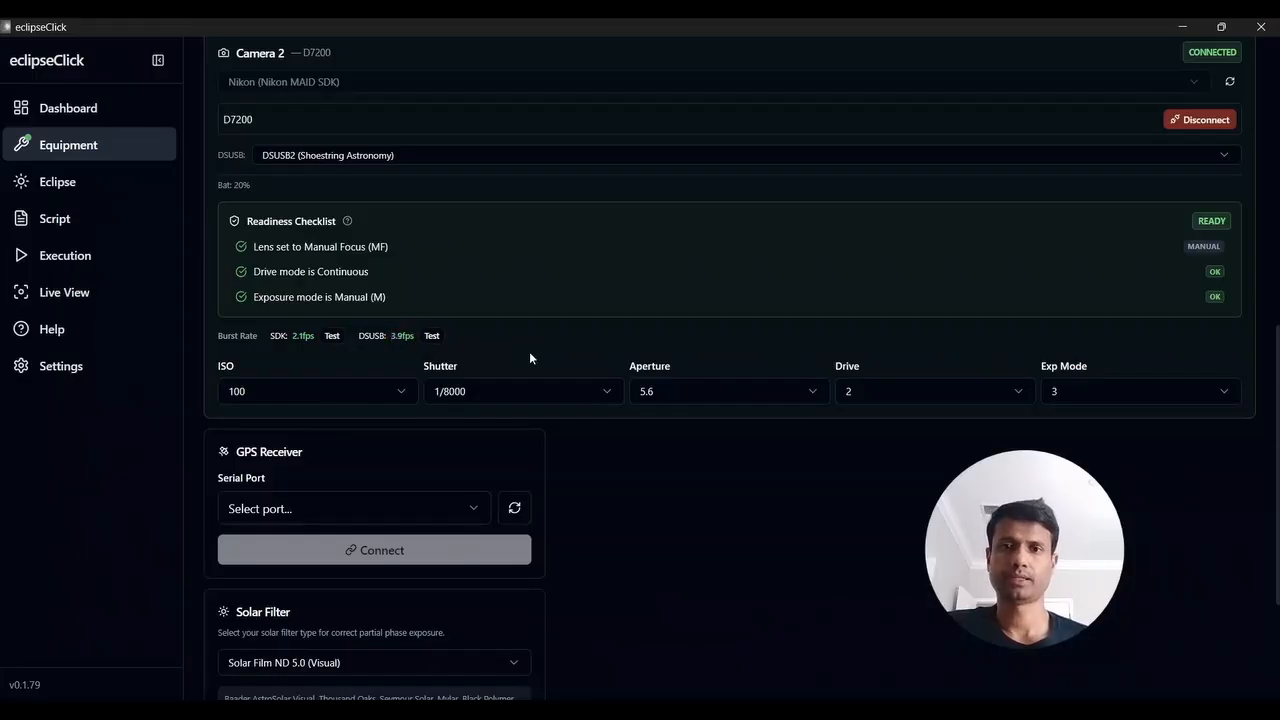
# Choose COM3 as the GPS receiver's serial port, refresh the port list and connect the receiver
pyautogui.scroll(-2, 529, 351)
pyautogui.click(443, 386)
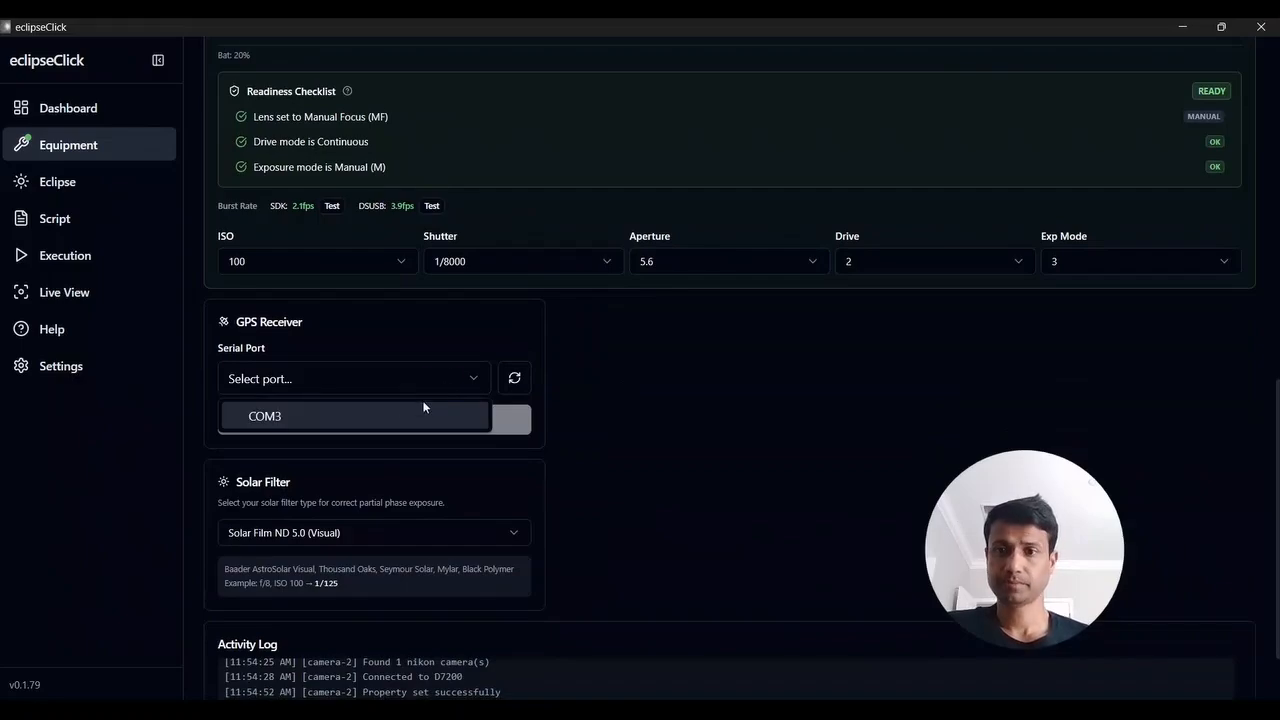
pyautogui.click(400, 416)
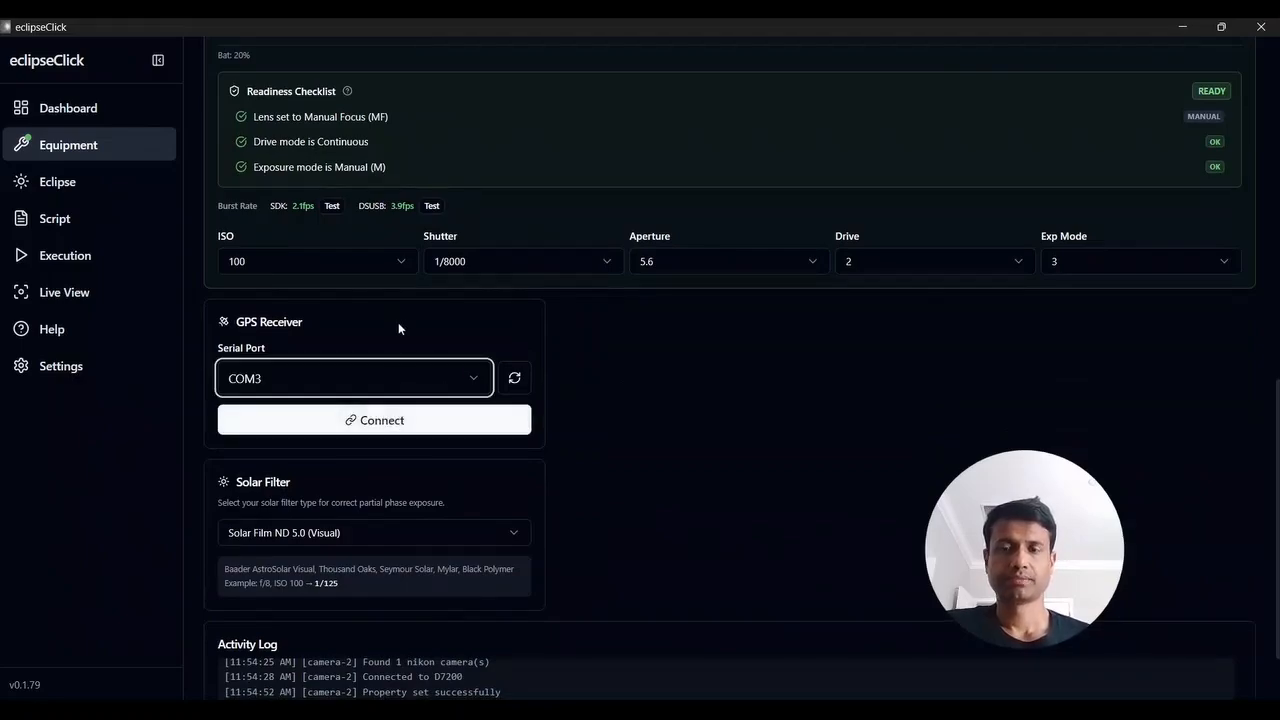
pyautogui.click(514, 377)
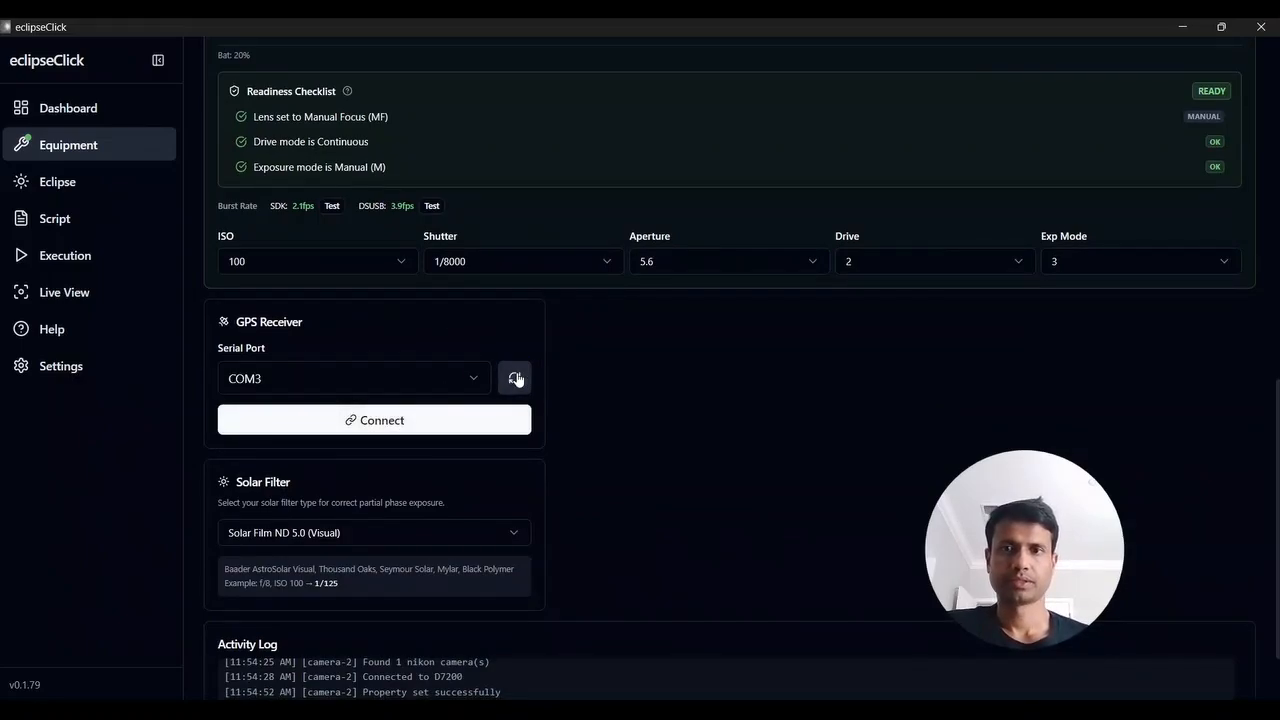
pyautogui.click(416, 421)
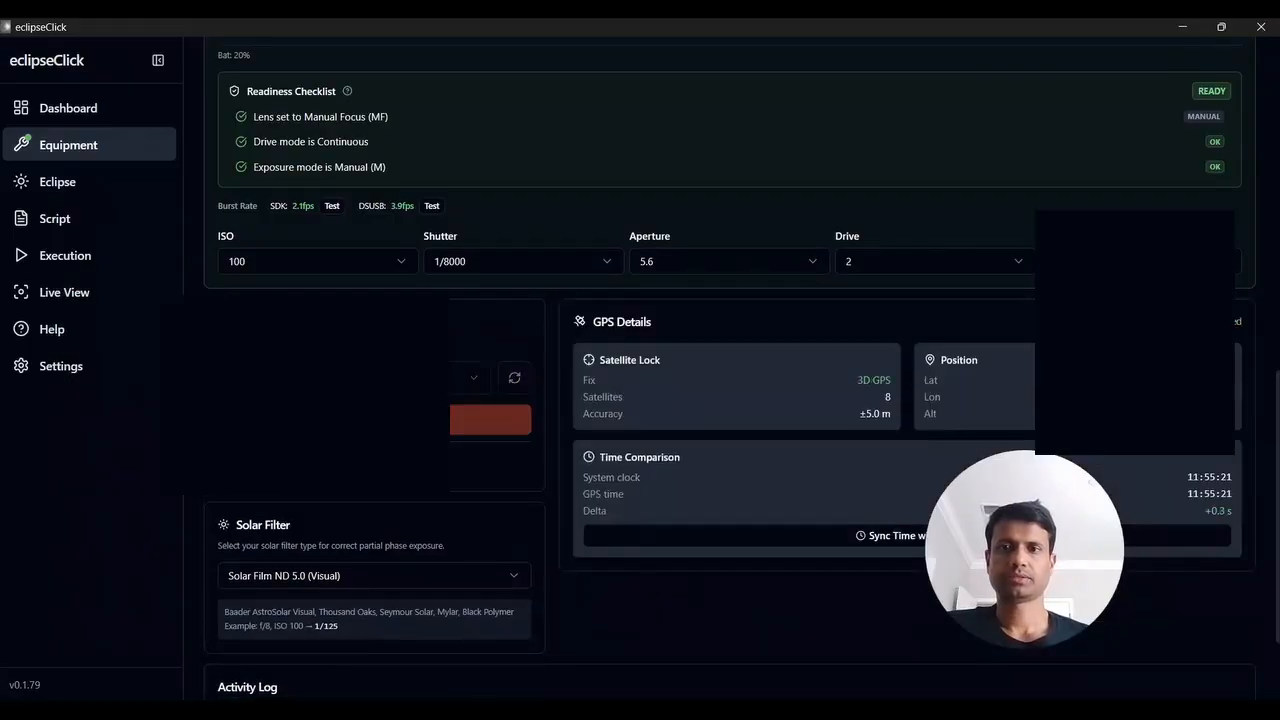
# Select Solar Film ND 5.0 (Visual) as the solar filter and review its listed film brands and example exposure
pyautogui.scroll(-1, 461, 466)
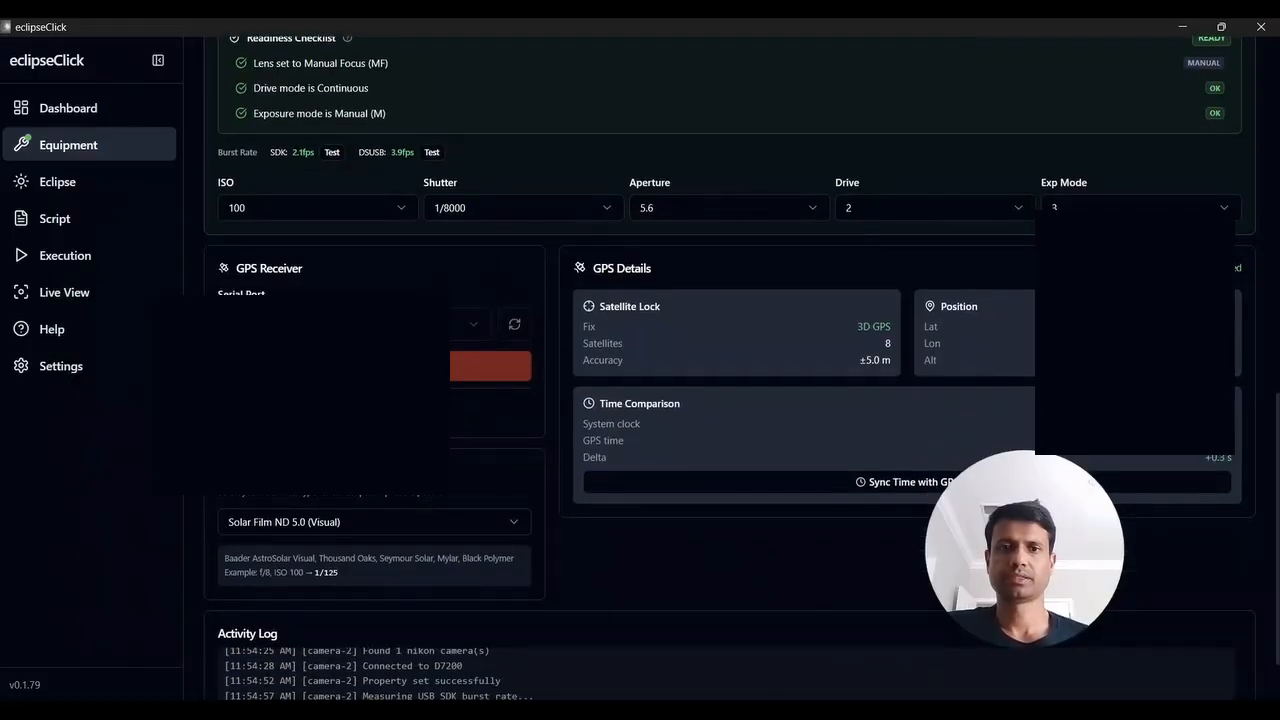
pyautogui.scroll(-1, 520, 440)
pyautogui.scroll(-1, 520, 440)
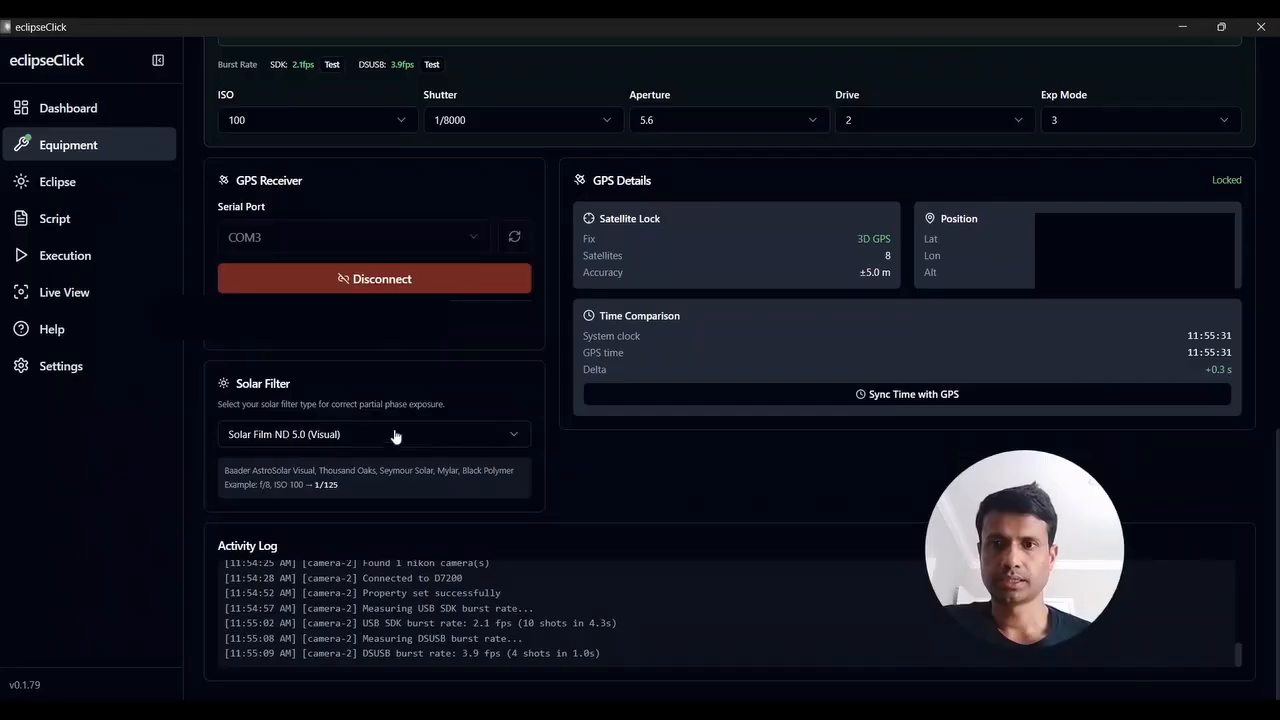
pyautogui.moveTo(234, 386); pyautogui.dragTo(319, 393)
pyautogui.click(320, 393)
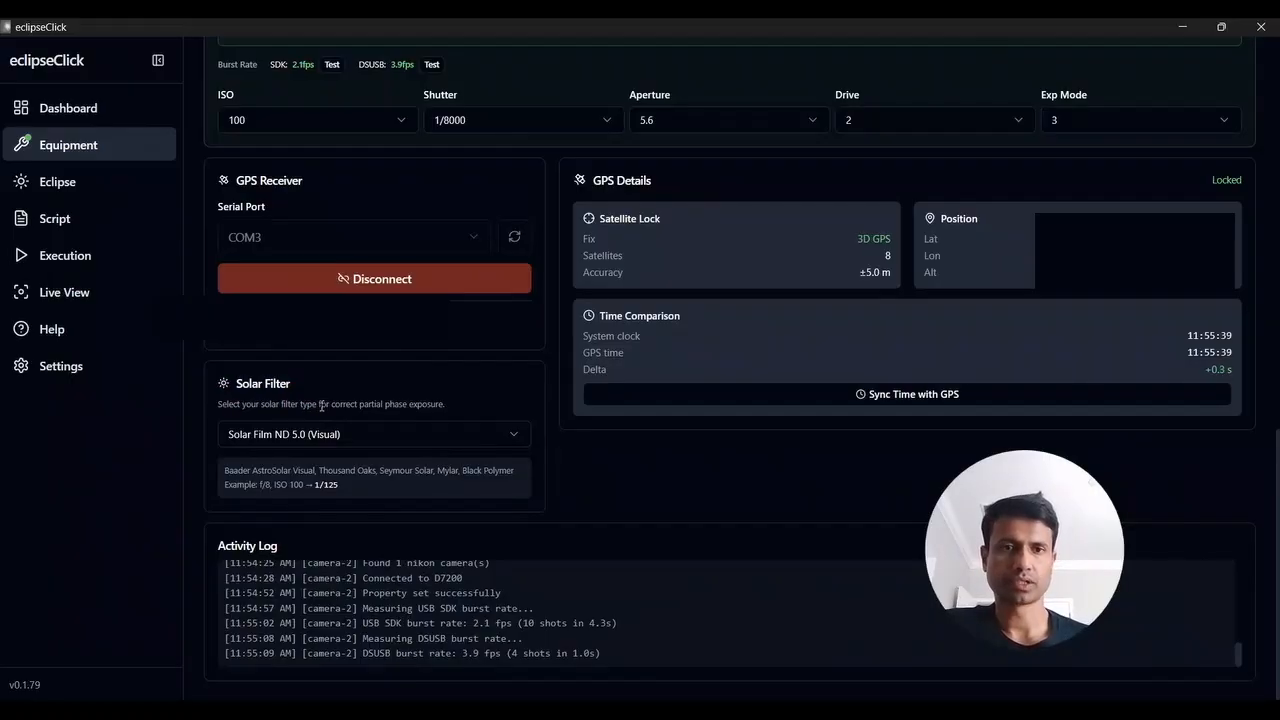
pyautogui.click(332, 441)
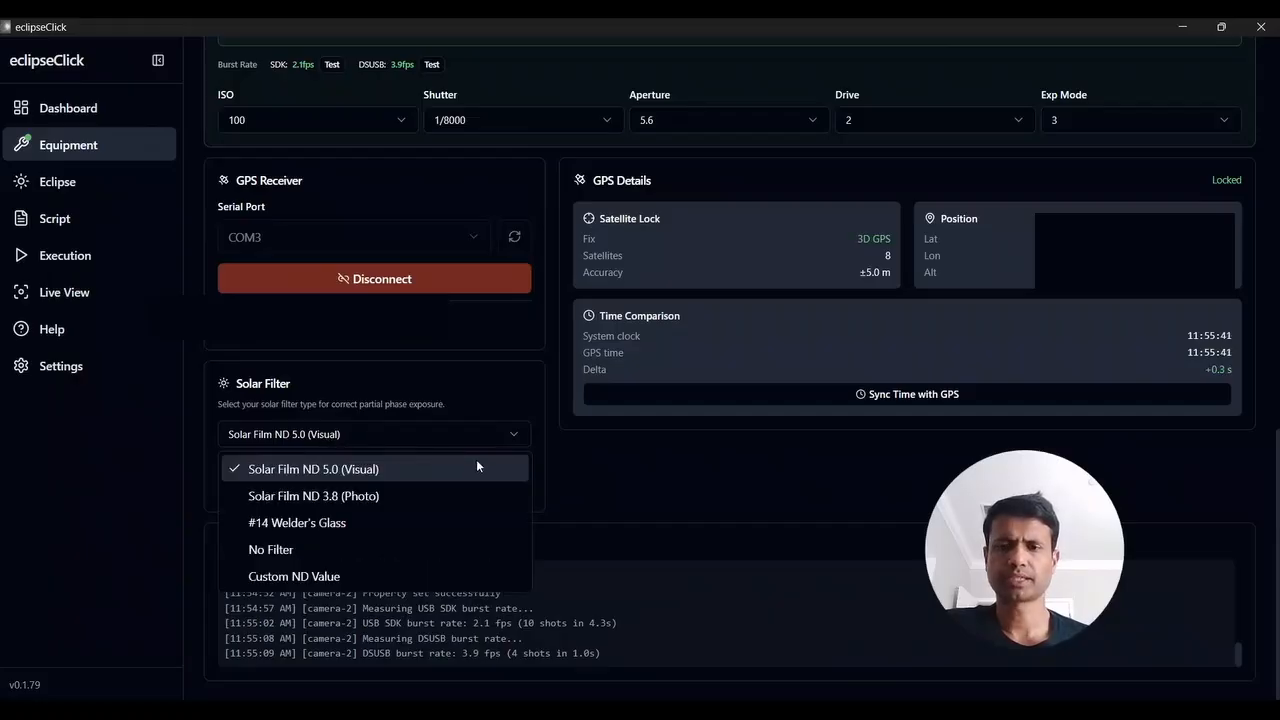
pyautogui.click(310, 470)
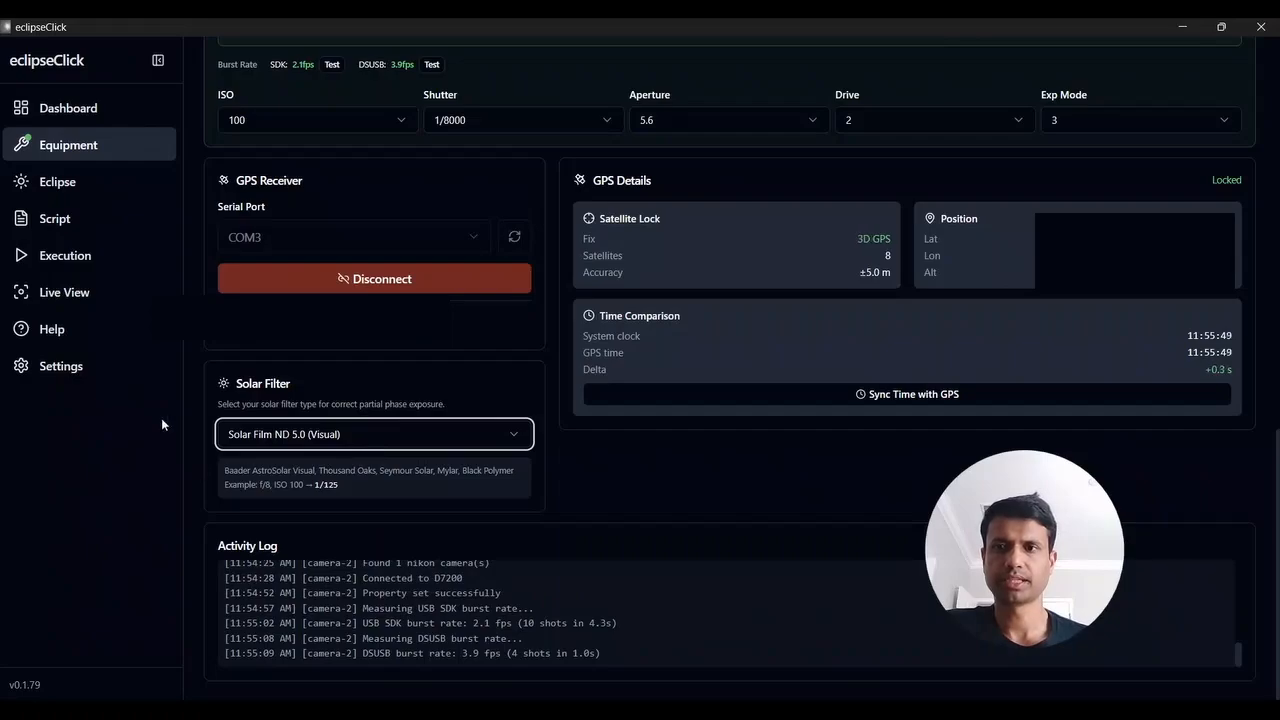
pyautogui.moveTo(210, 462); pyautogui.dragTo(343, 486)
pyautogui.click(357, 491)
pyautogui.click(227, 470)
pyautogui.click(343, 486)
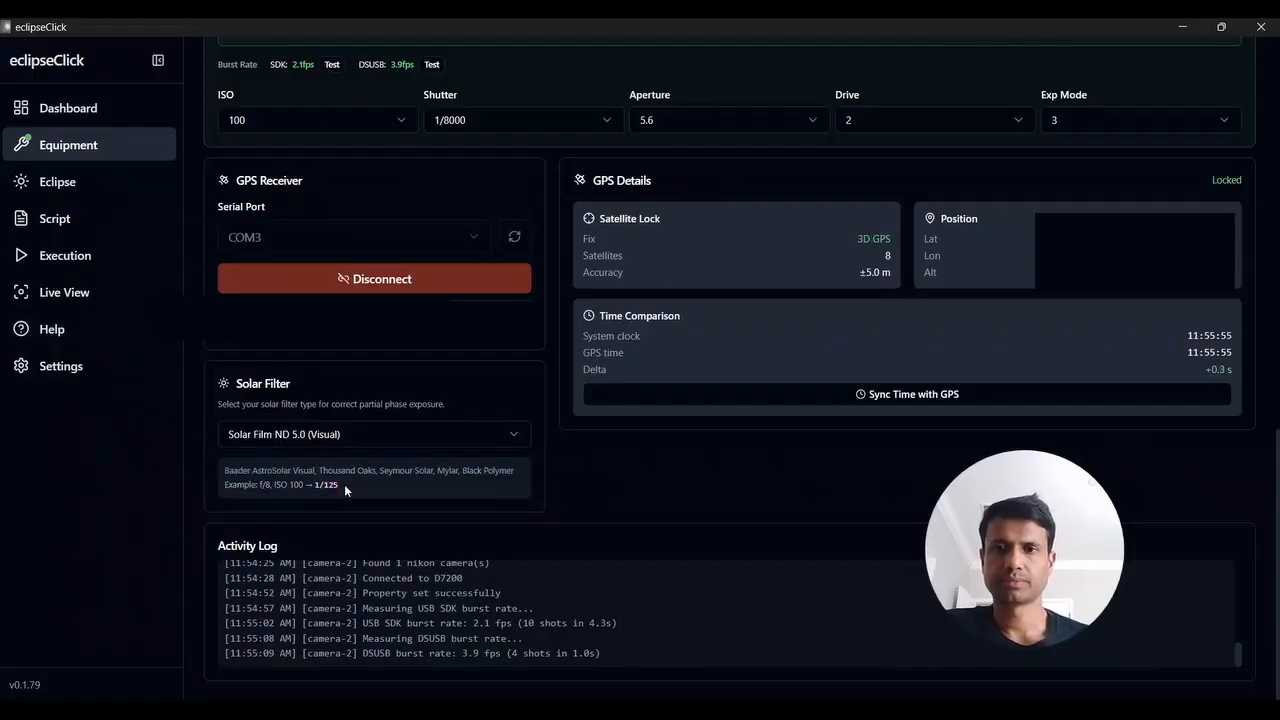
# Try the Solar Film ND 3.8 (Photo) filter to check its example exposure, and switch back to Solar Film ND 5.0 (Visual)
pyautogui.click(366, 432)
pyautogui.click(352, 494)
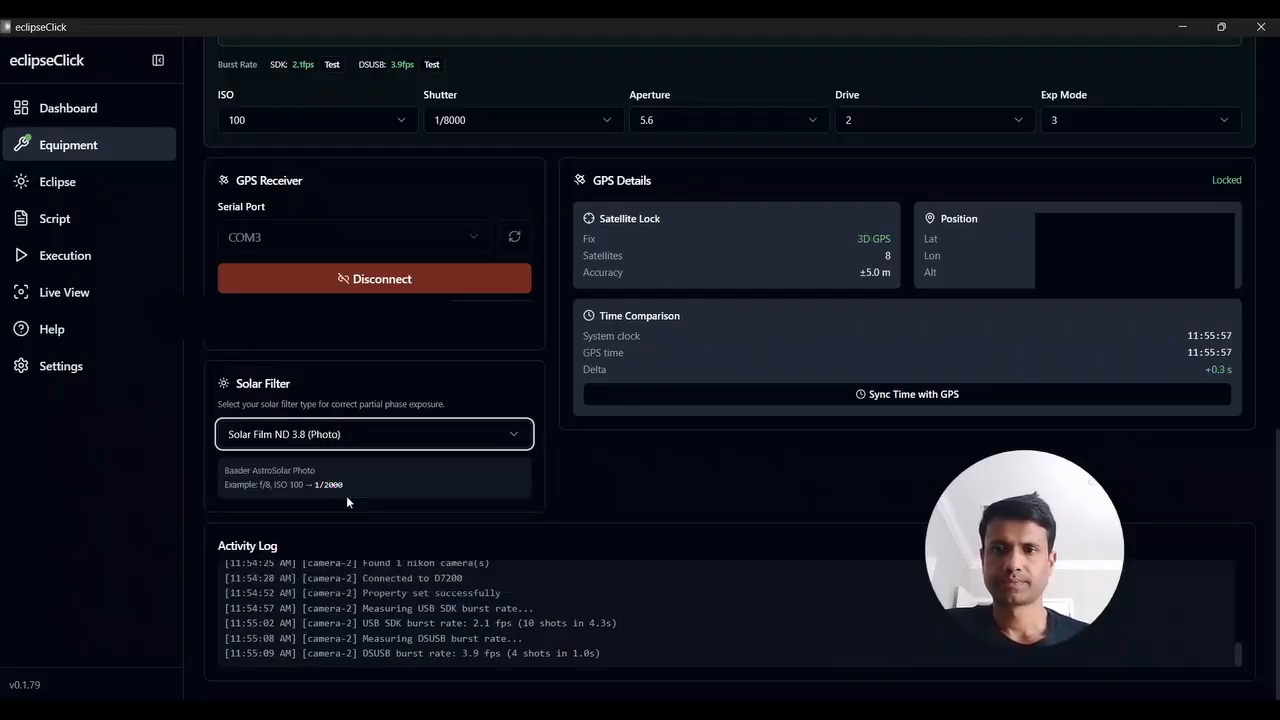
pyautogui.moveTo(226, 470); pyautogui.dragTo(336, 479)
pyautogui.click(336, 479)
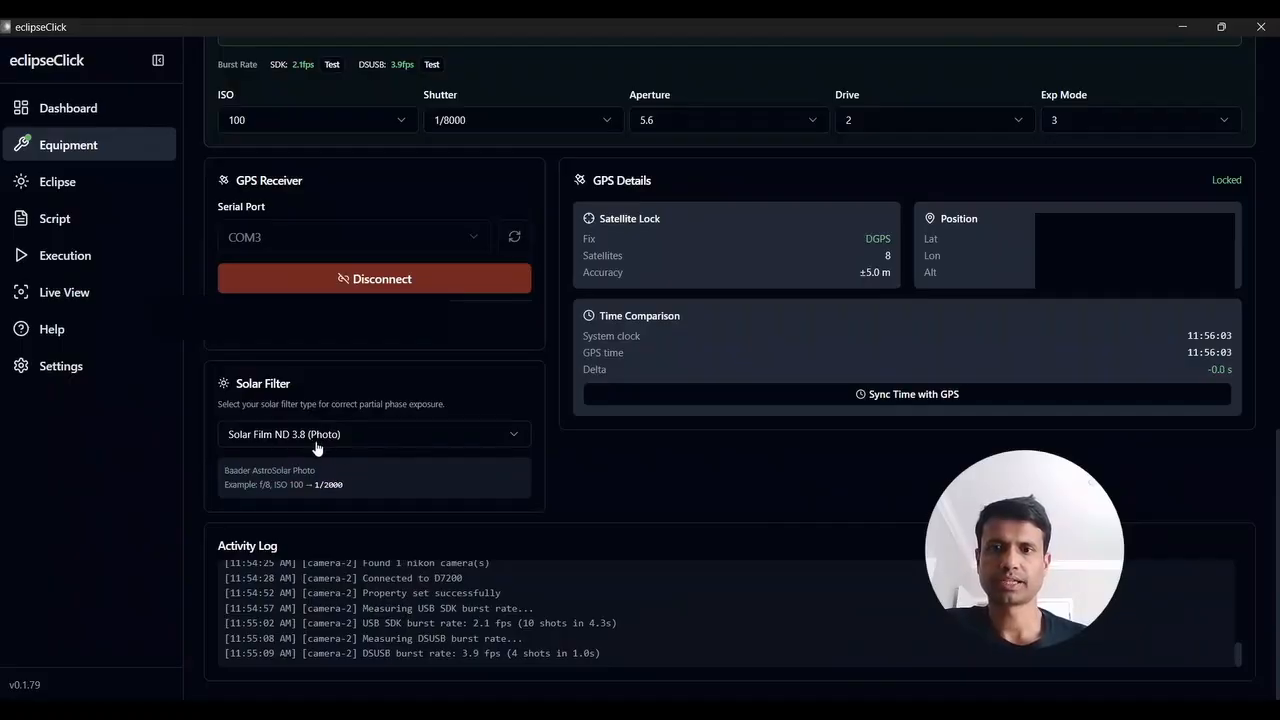
pyautogui.click(410, 436)
pyautogui.click(404, 468)
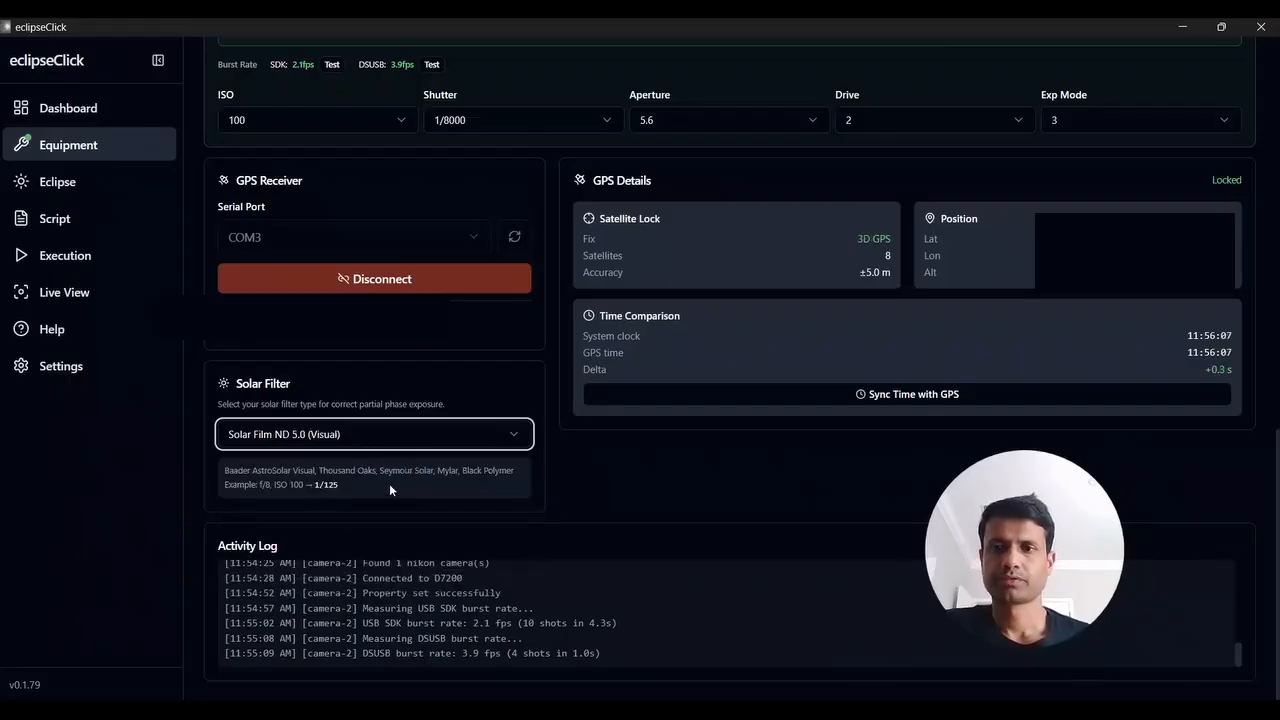